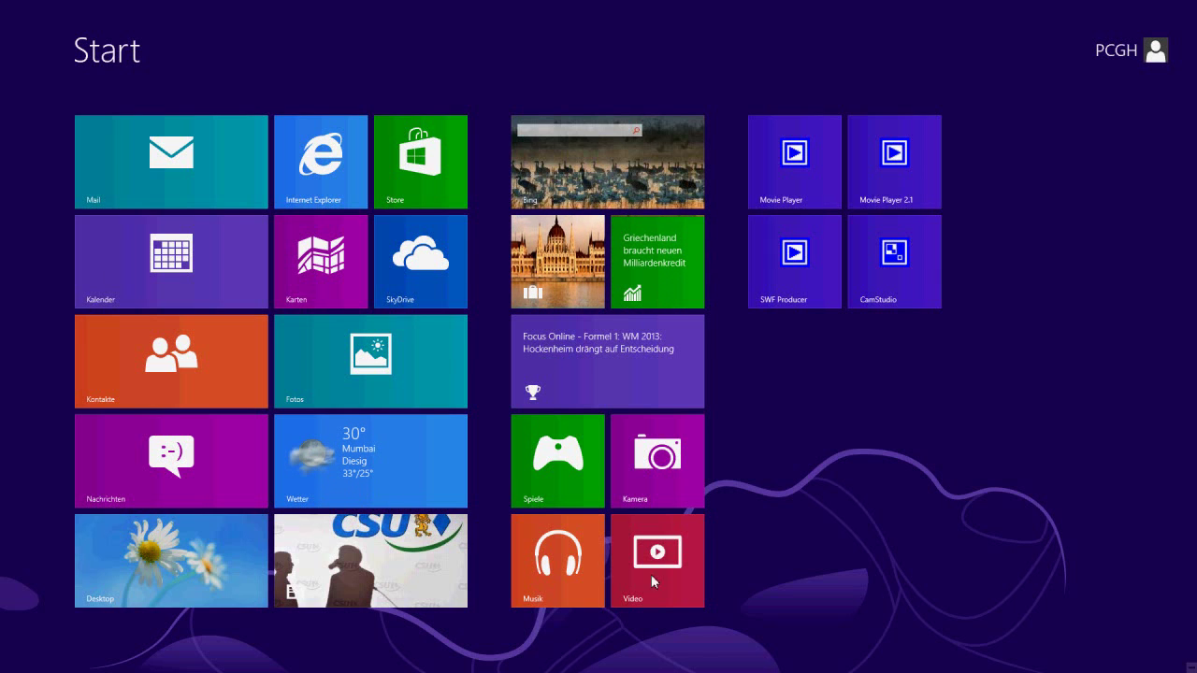
Switch to the desktop and launch Start8-setup as administrator, allowing it to make changes
click(137, 575)
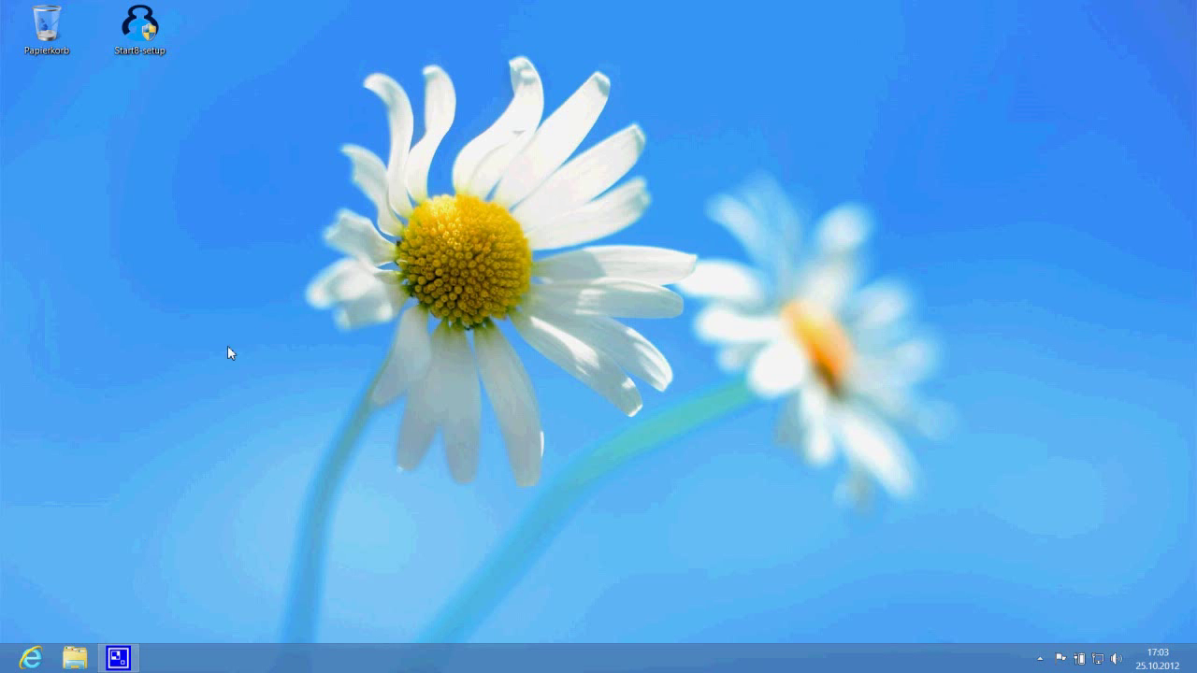
click(135, 49)
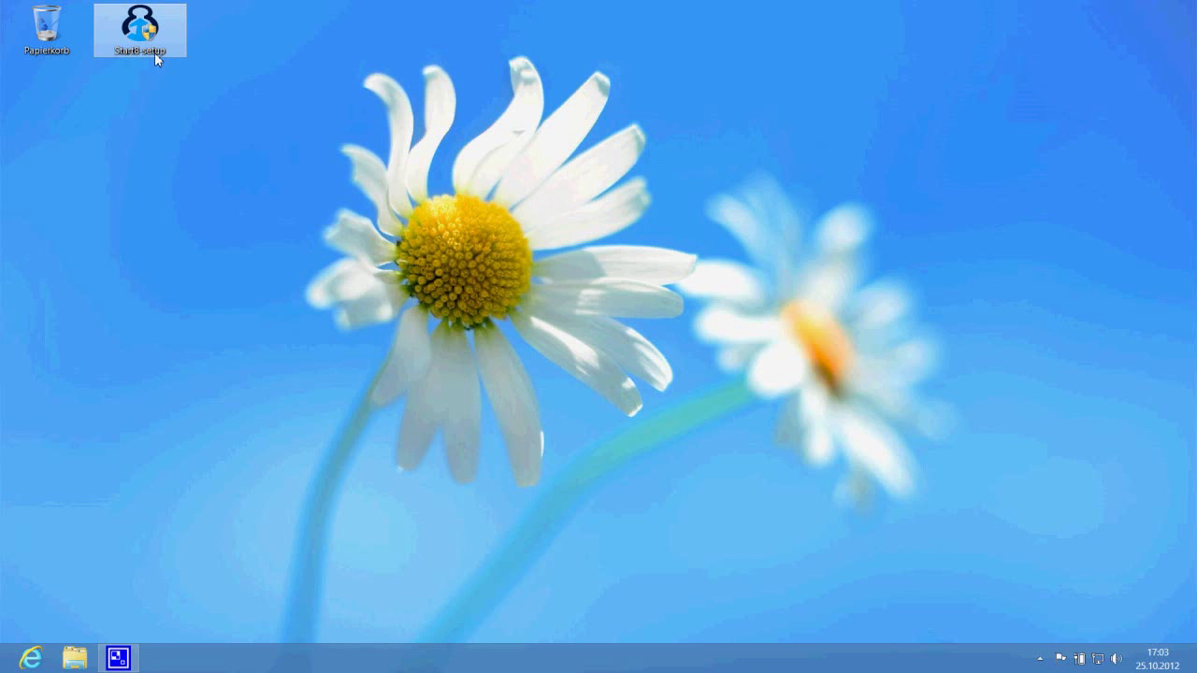
right_click(144, 42)
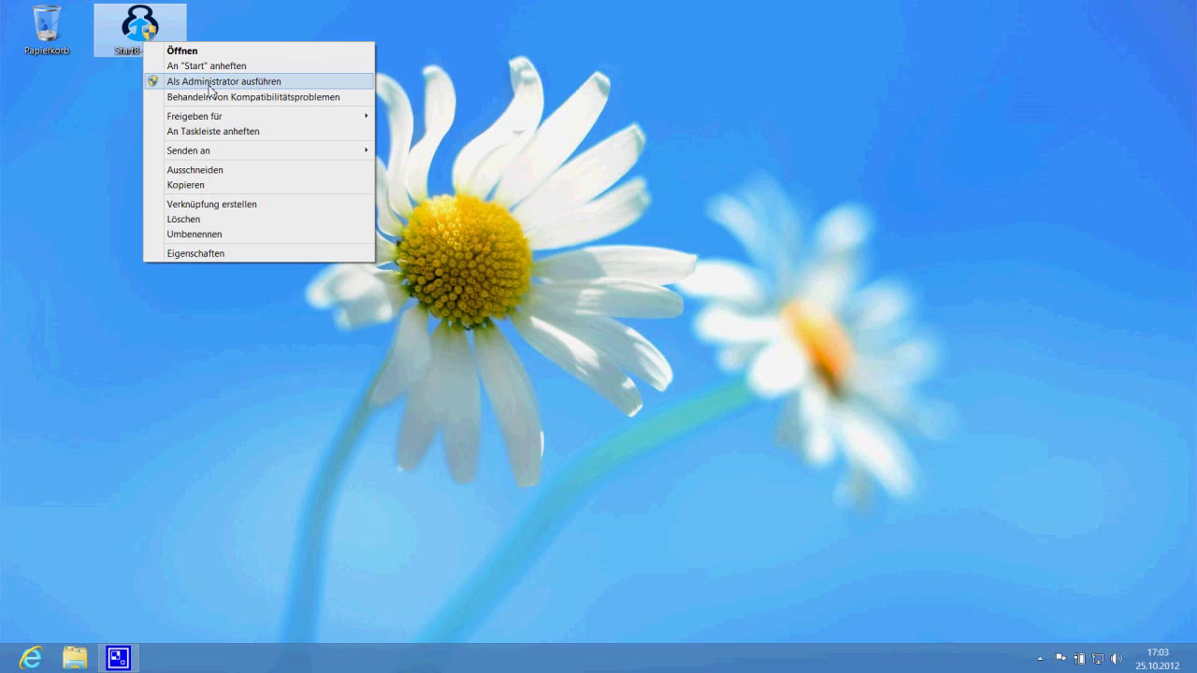
click(209, 85)
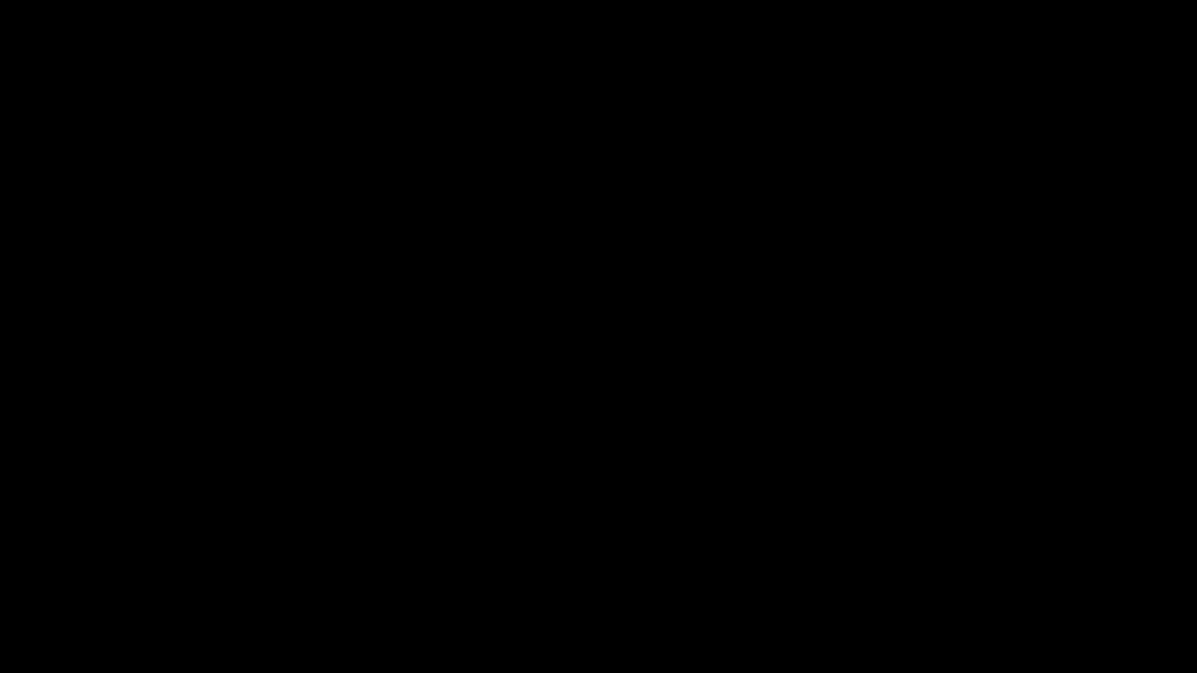
click(659, 376)
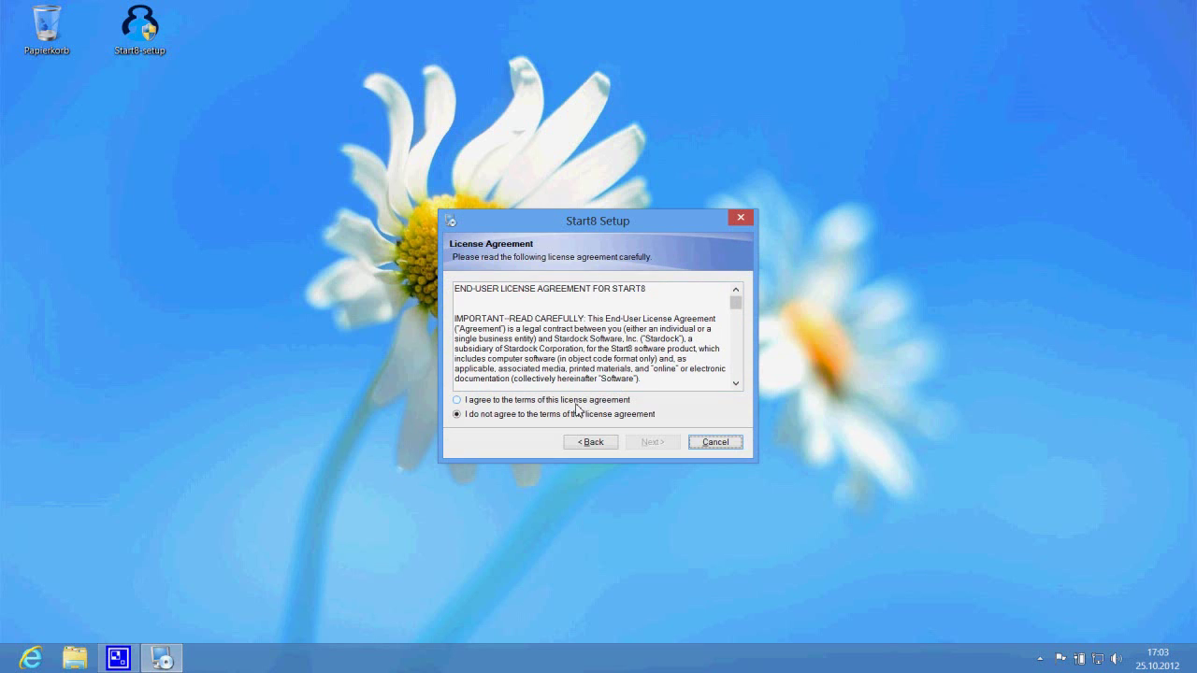
Accept the license terms, install Start8 into C:\Program Files (x86)\Stardock\Start8, and start the 30-day evaluation
click(579, 400)
click(651, 443)
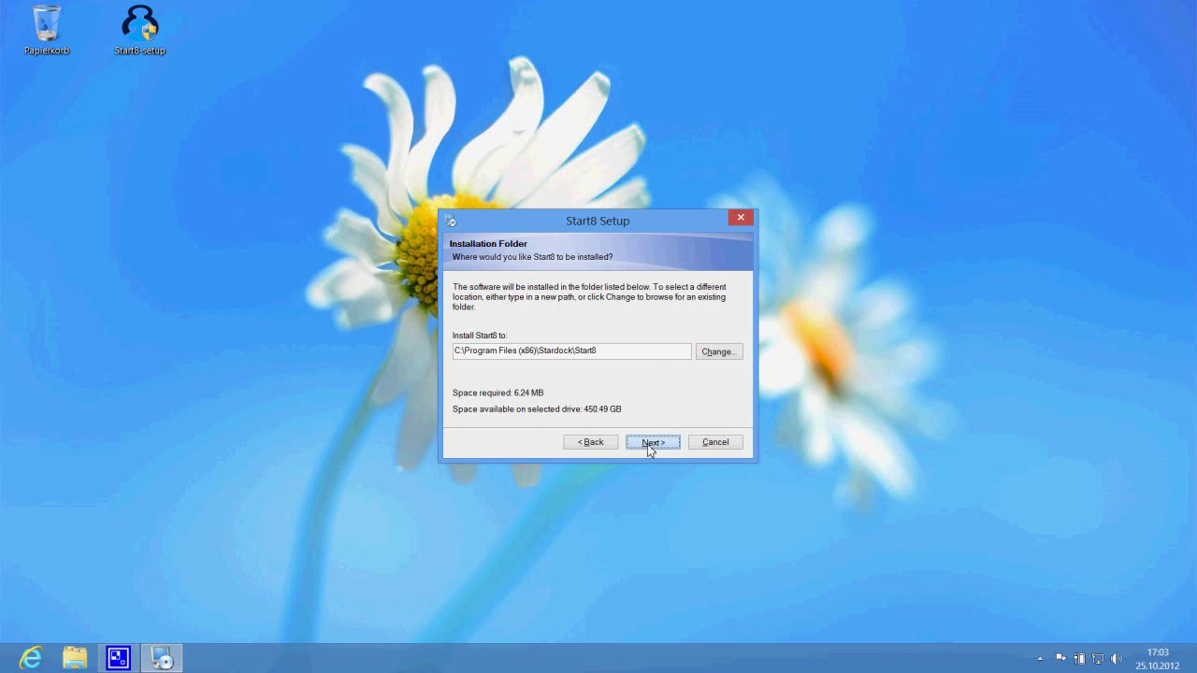
click(651, 444)
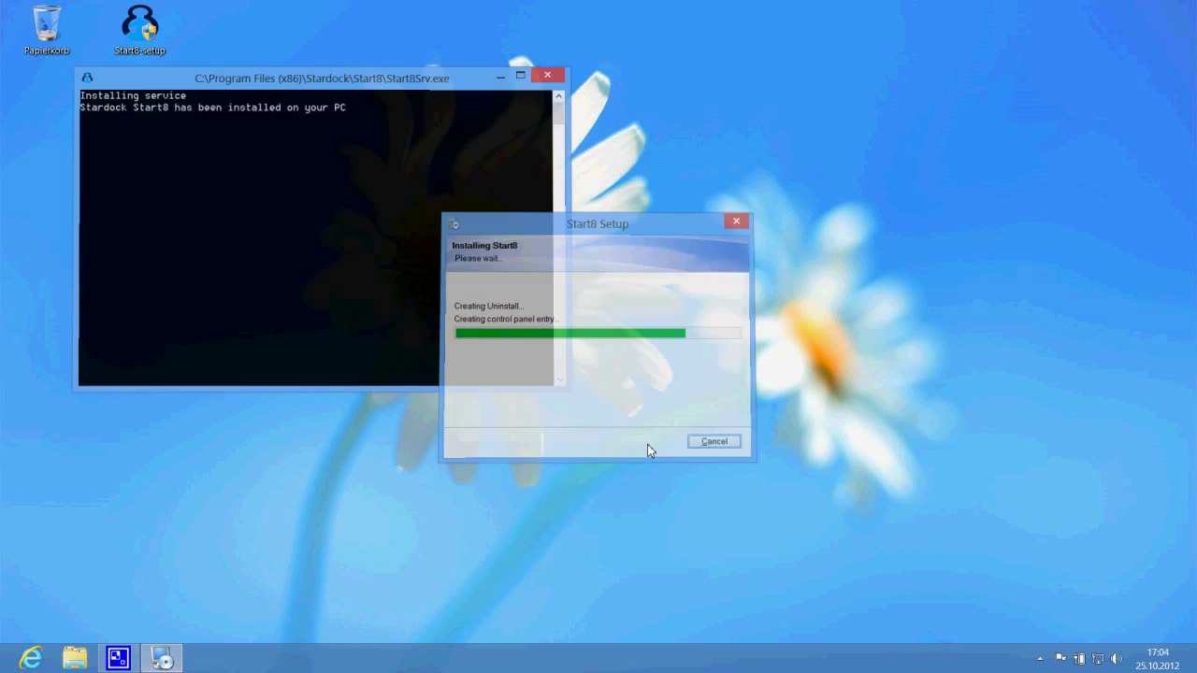
click(650, 447)
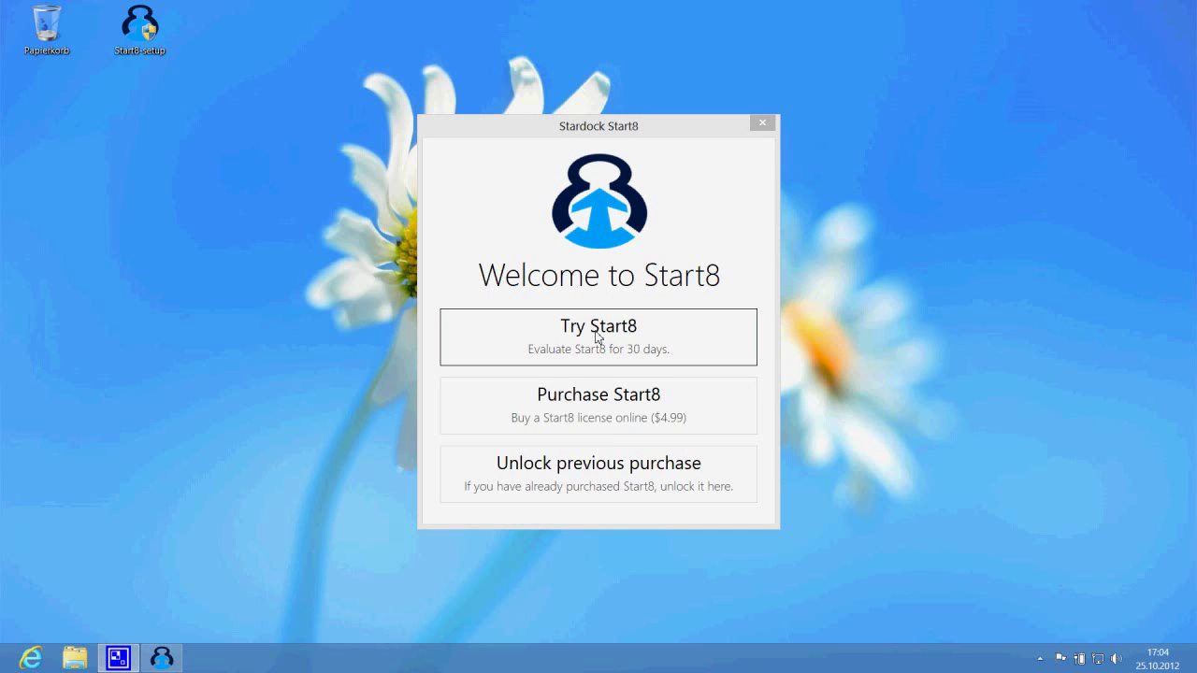
click(595, 338)
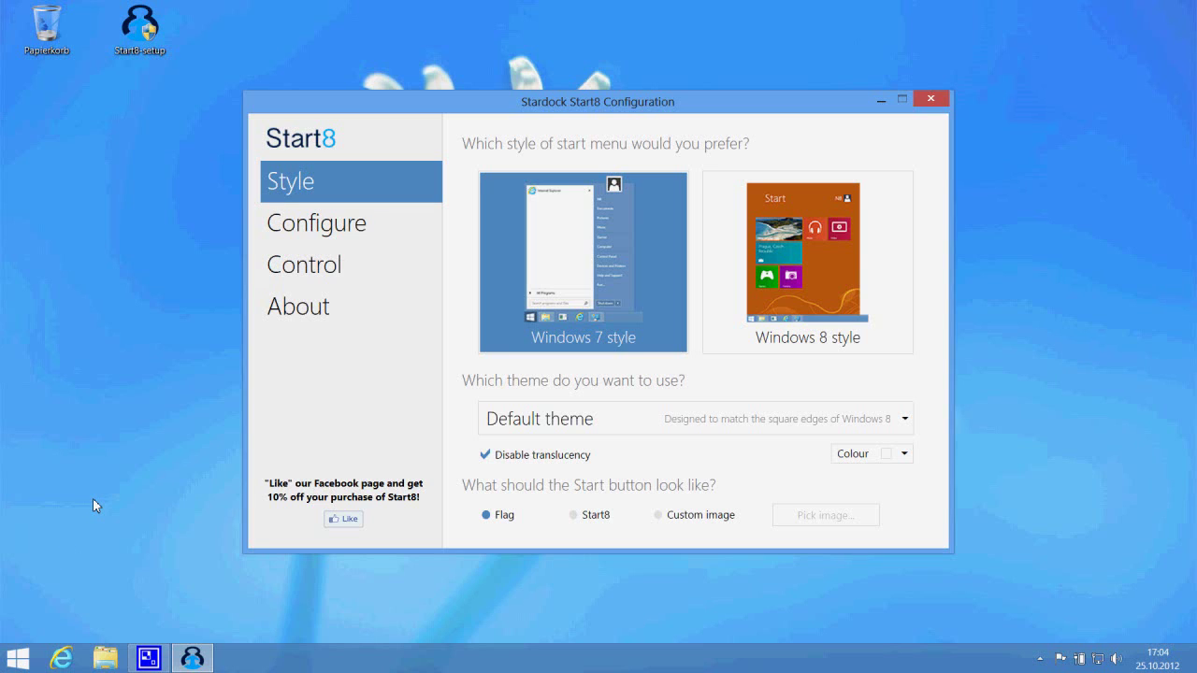
Preview the new start menu, then review the Style, Configure and Control settings in Start8 and close the configuration
click(16, 658)
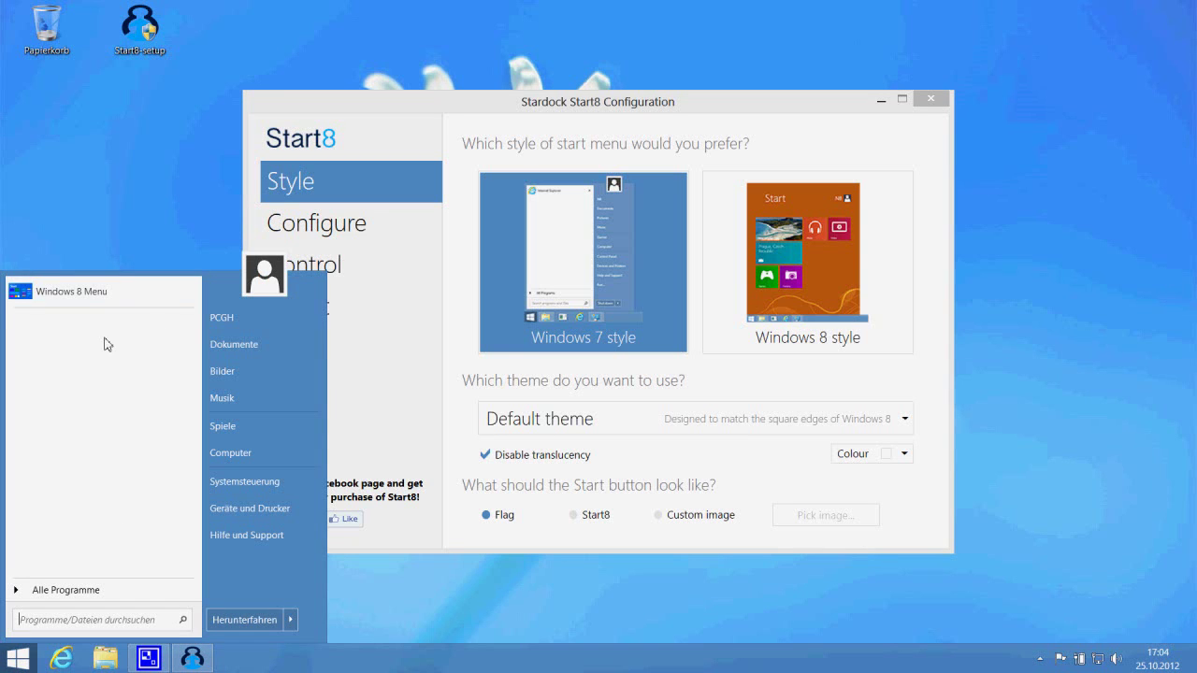
click(472, 600)
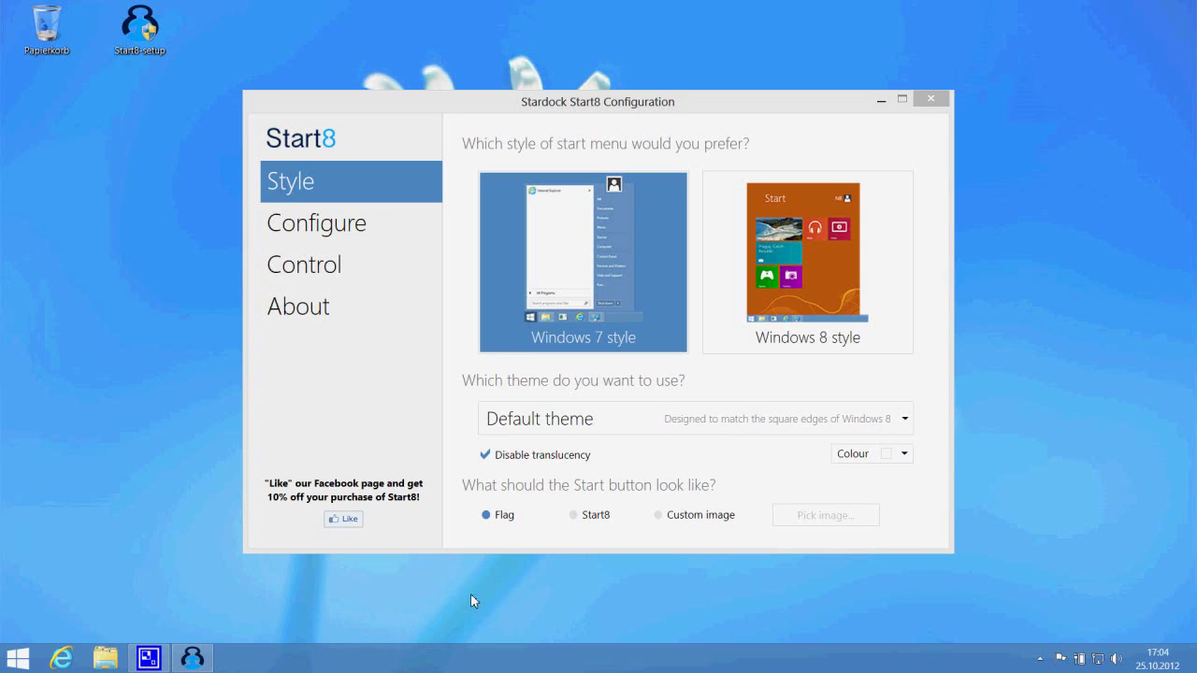
click(905, 454)
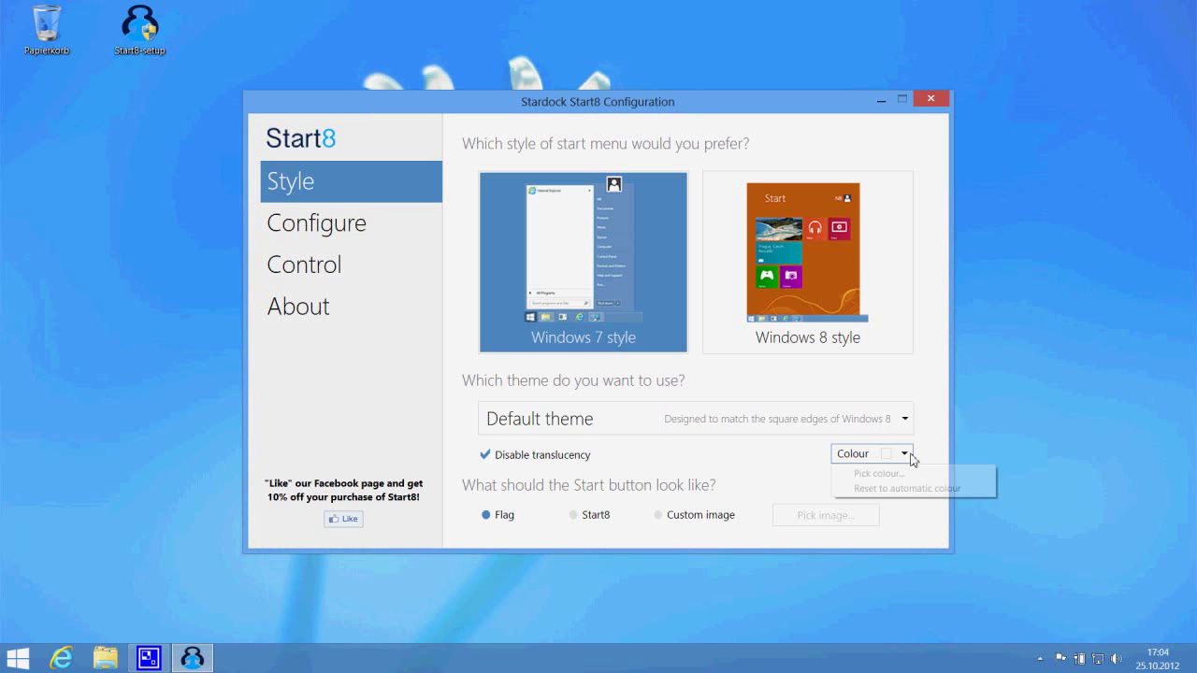
click(366, 232)
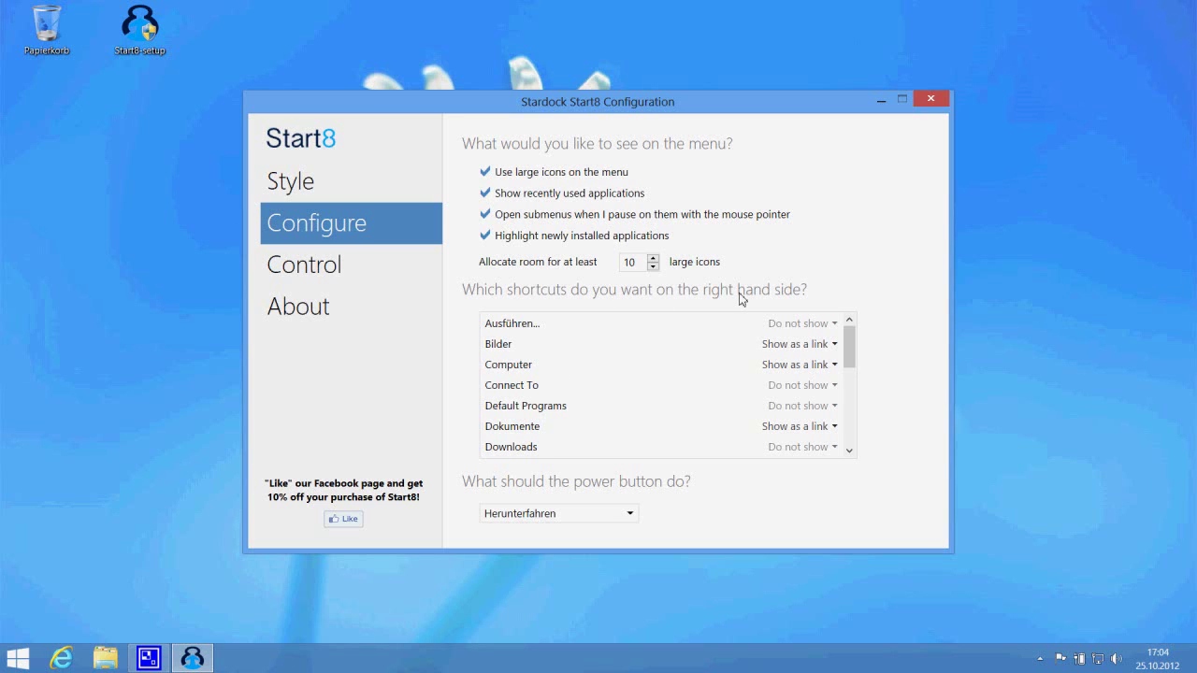
drag(846, 351, 841, 292)
click(325, 273)
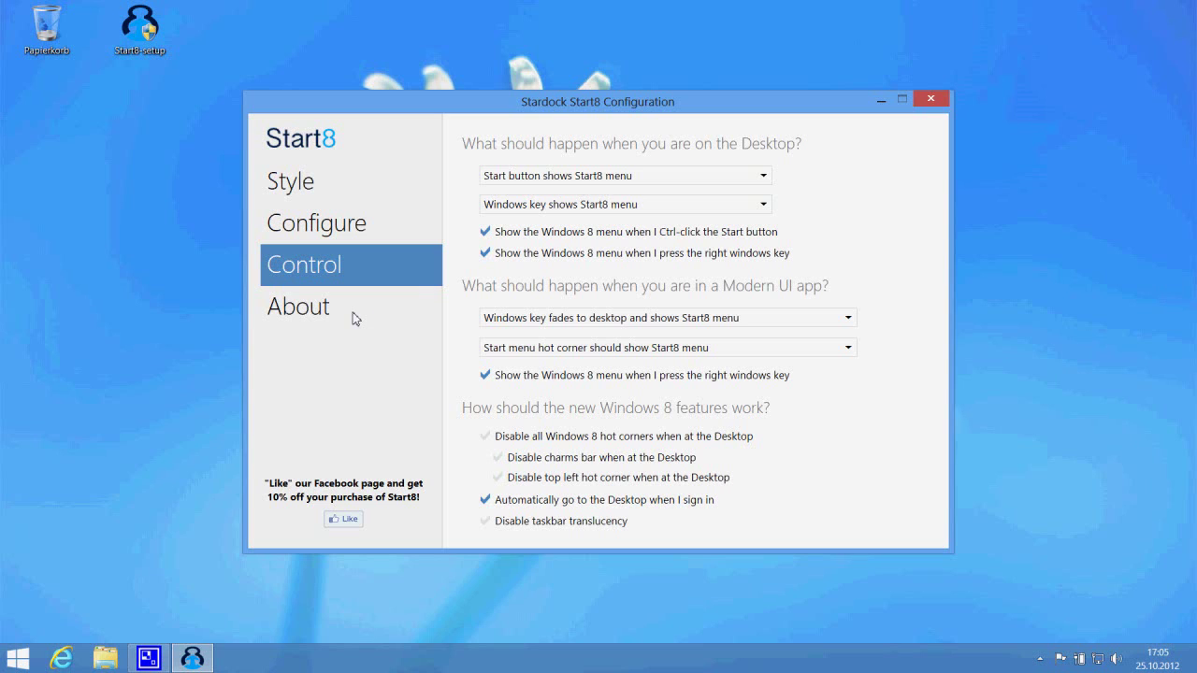
click(938, 101)
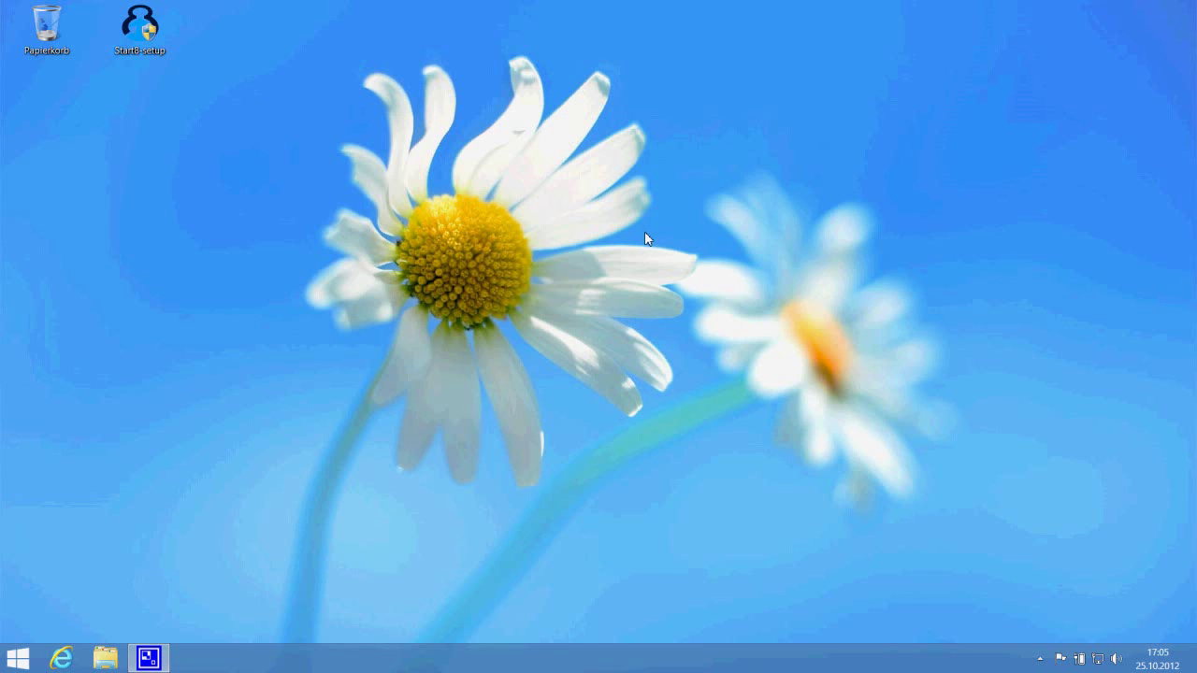
Open the Dokumente library and the Systemsteuerung from the start menu, closing each window again
key(super)
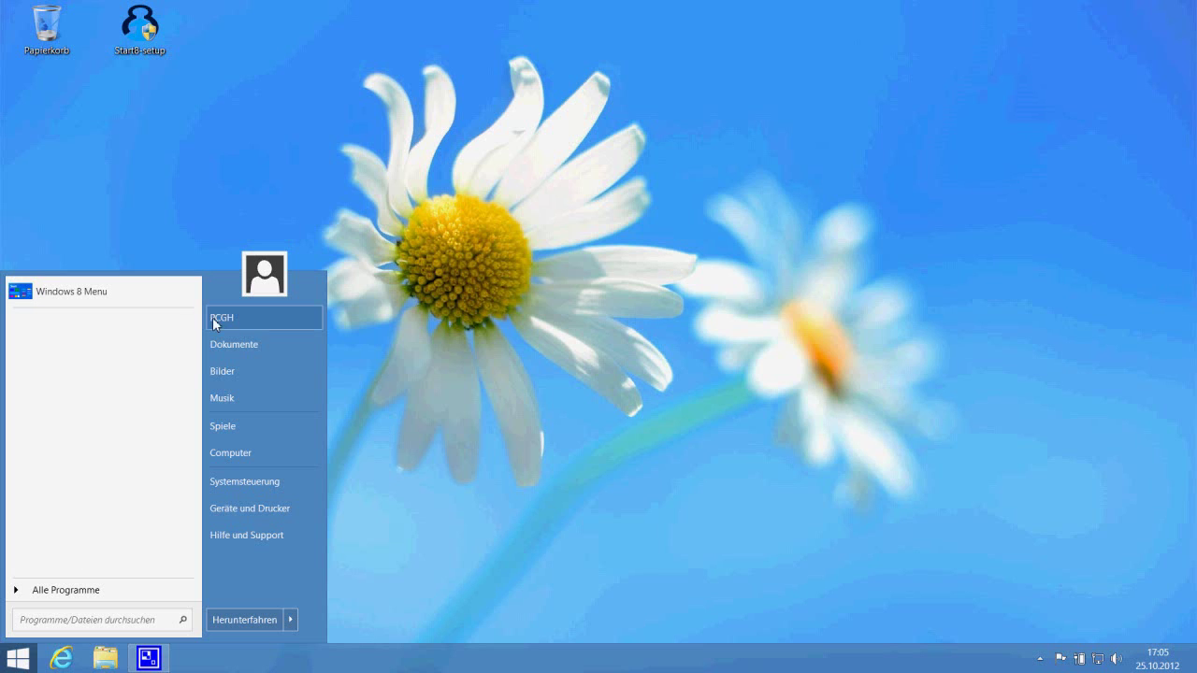
click(242, 348)
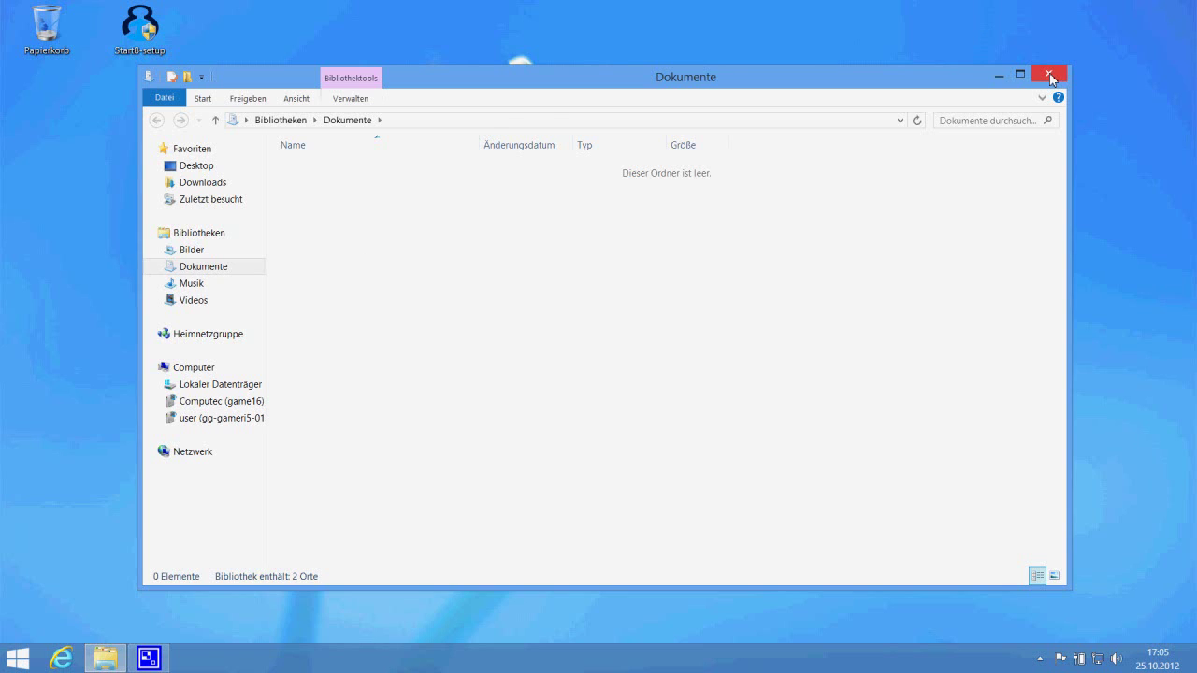
click(1050, 75)
click(17, 658)
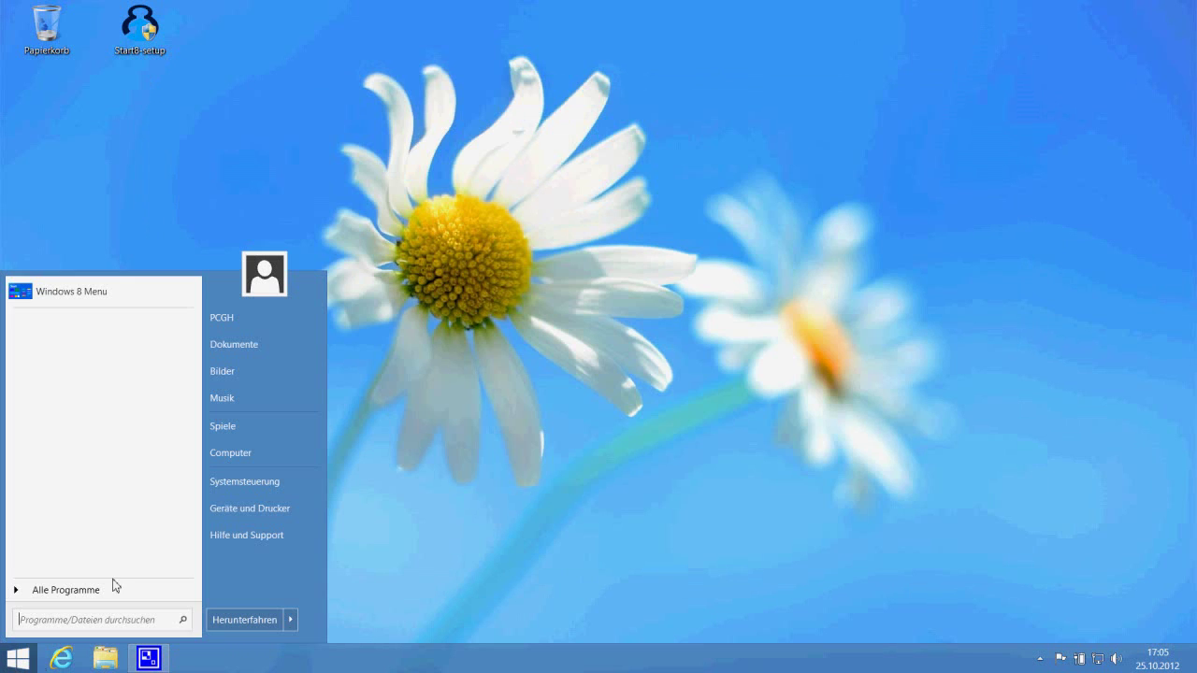
click(251, 484)
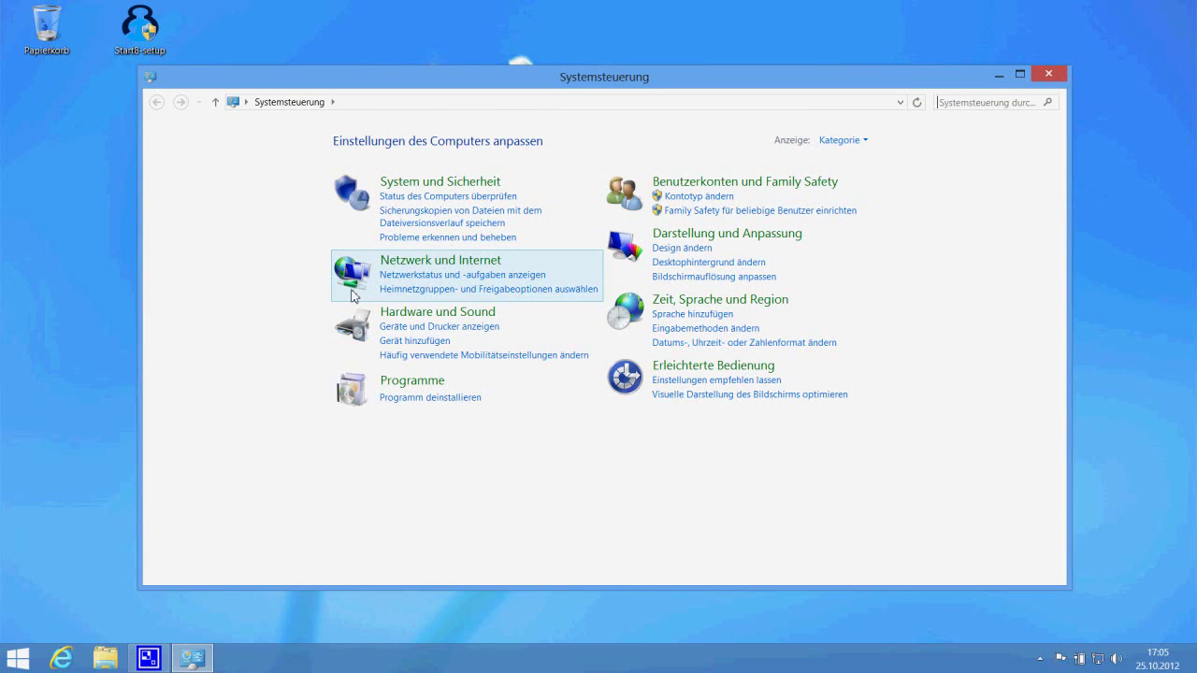
click(1052, 78)
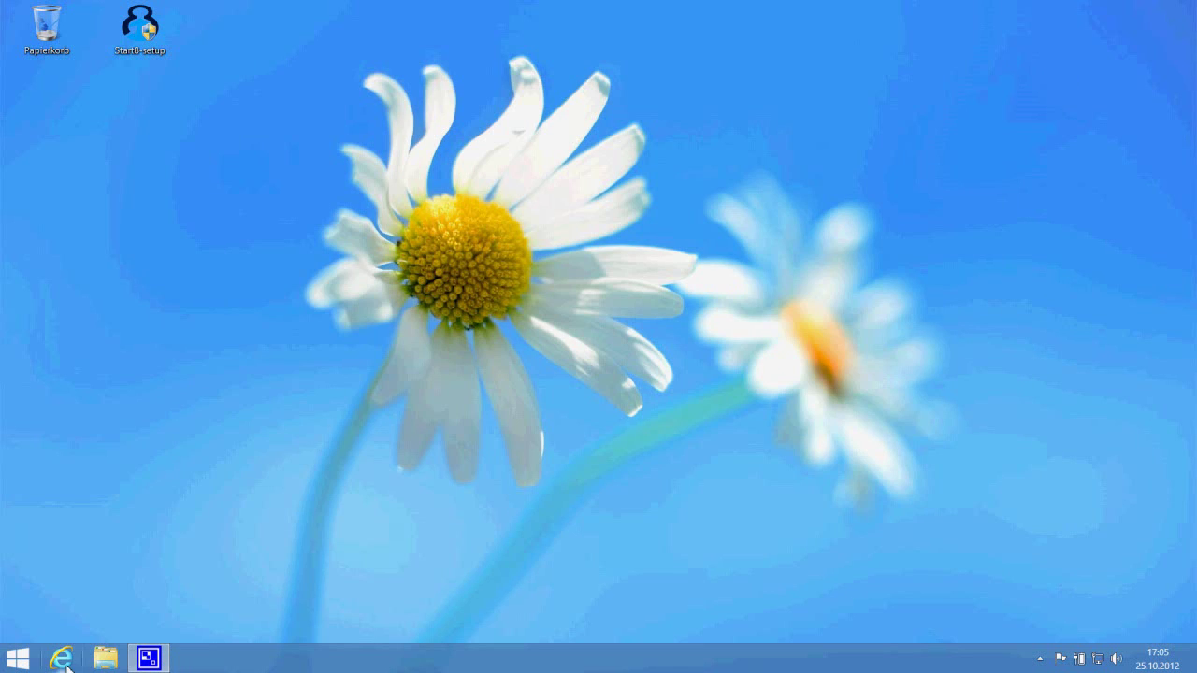
Browse the start menu's full program list, including Administrative Tools, and view the shutdown options
click(18, 659)
click(92, 597)
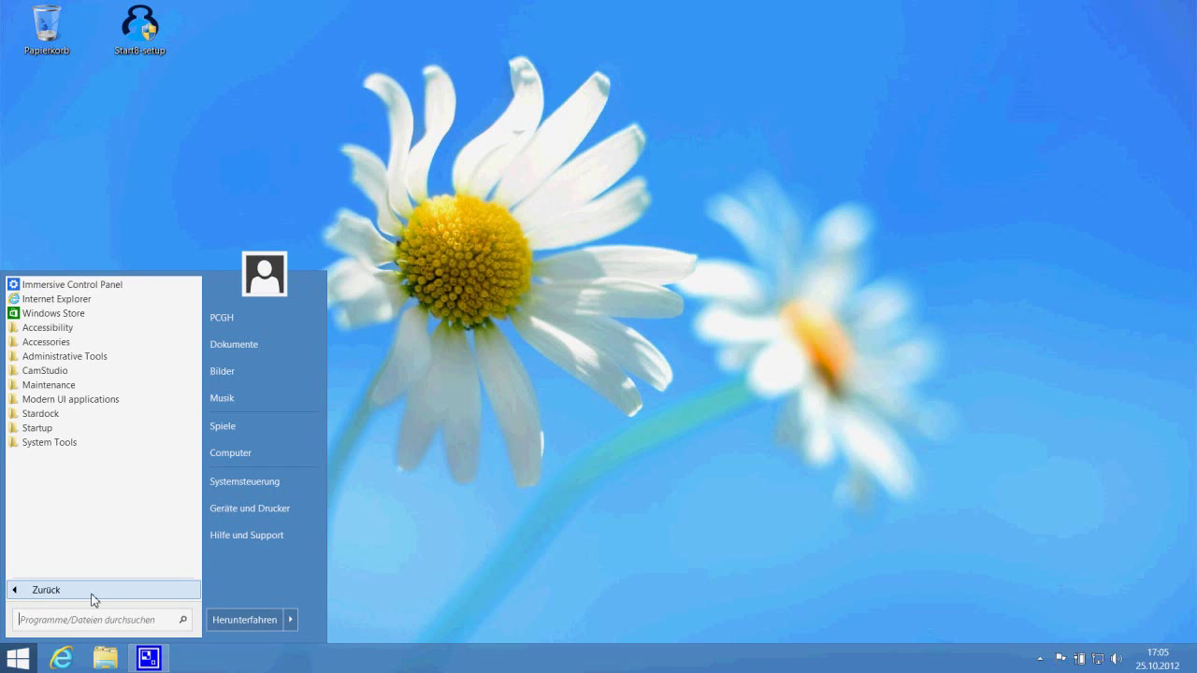
click(84, 357)
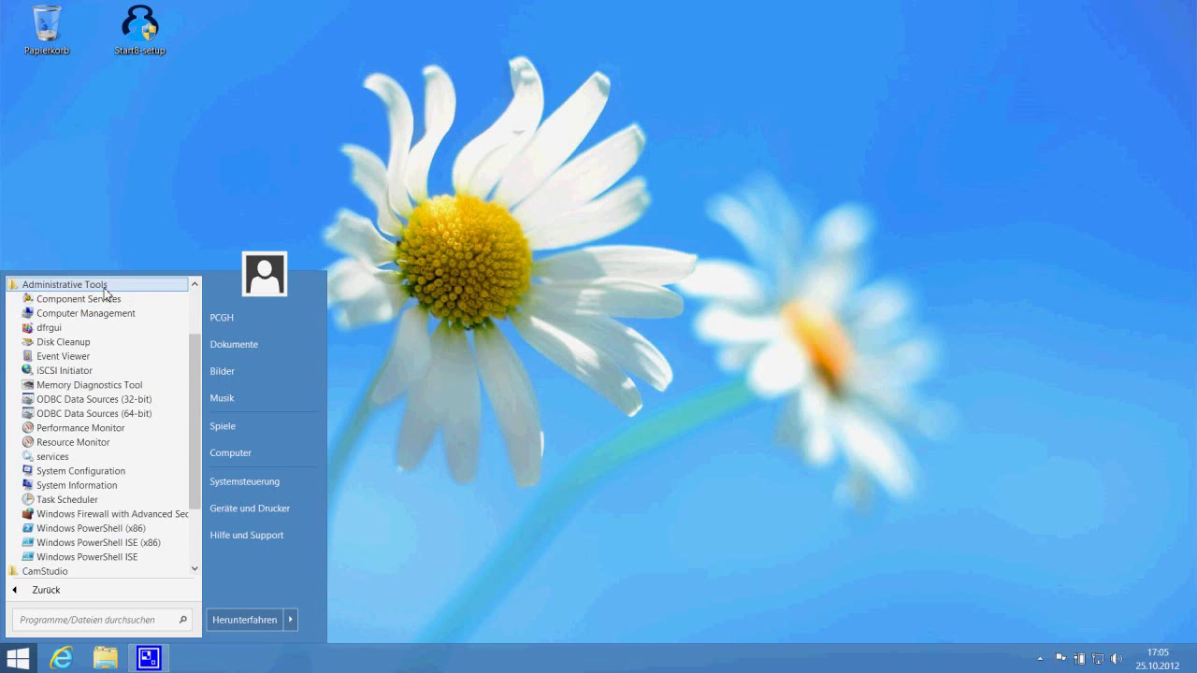
click(64, 284)
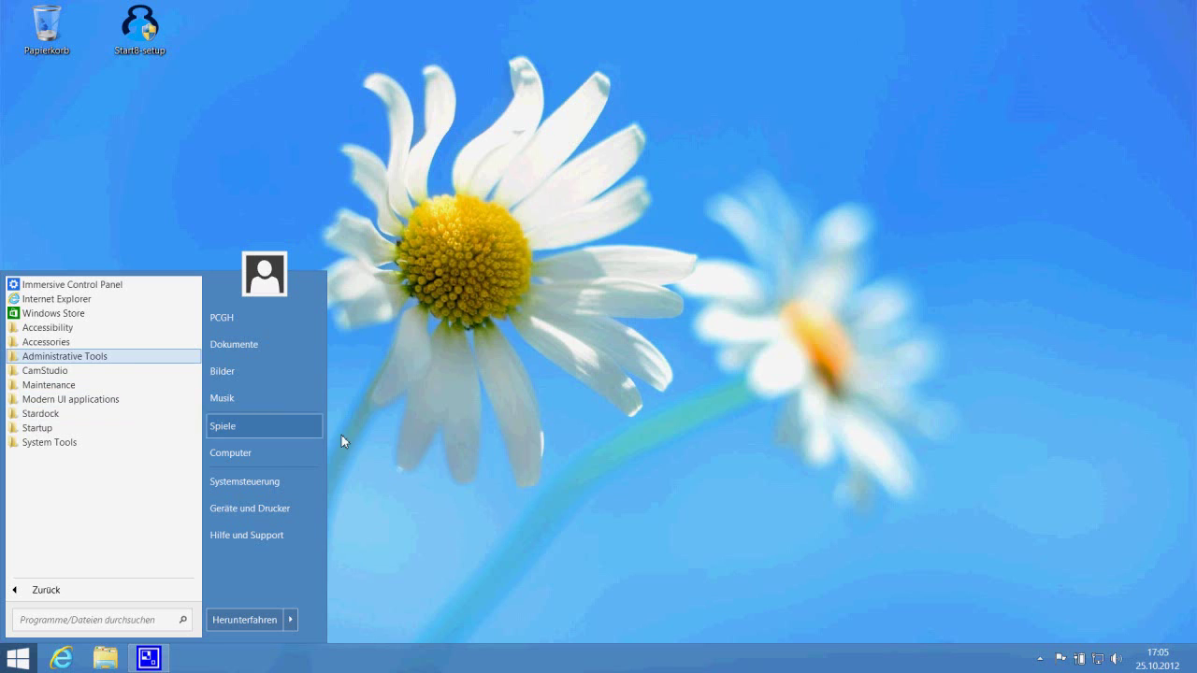
click(291, 620)
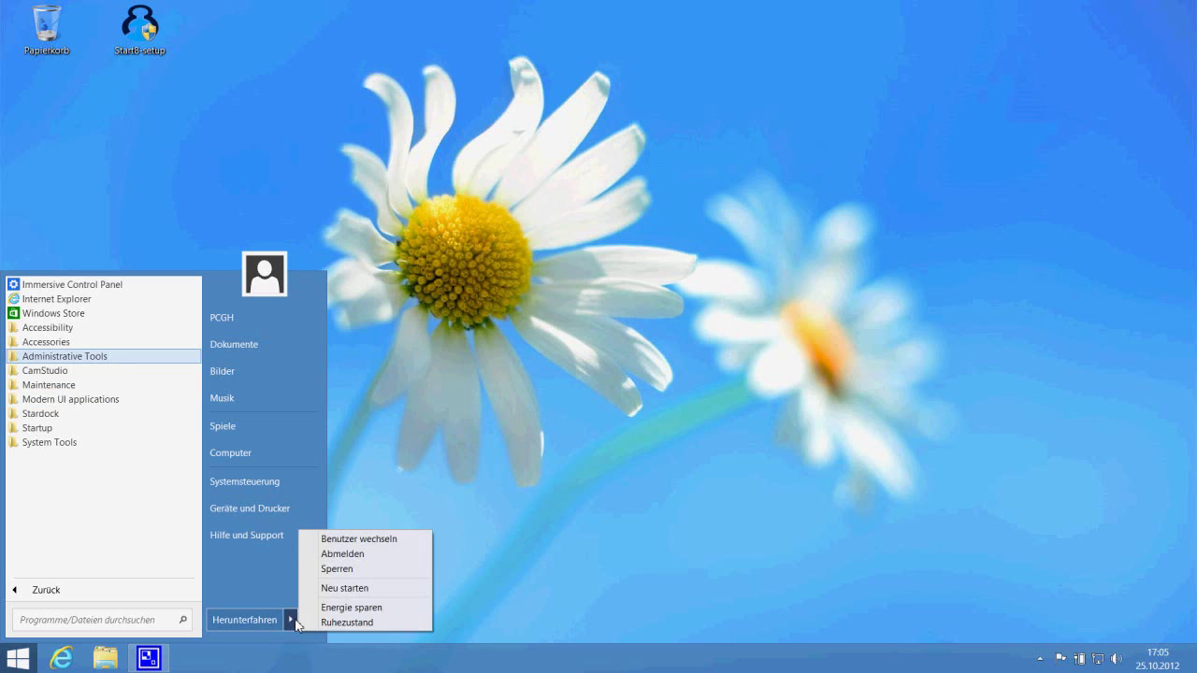
click(512, 449)
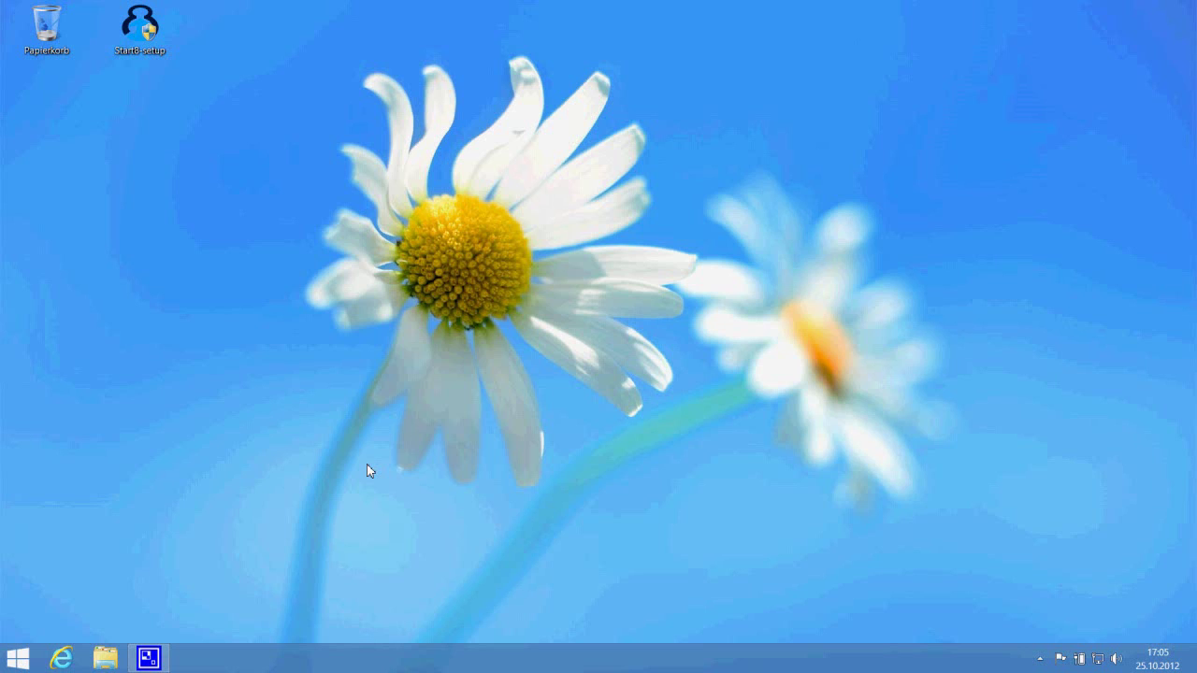
View the System Tools folder in the program list, then open the Benutzerkonten window from the start menu and close it
key(super)
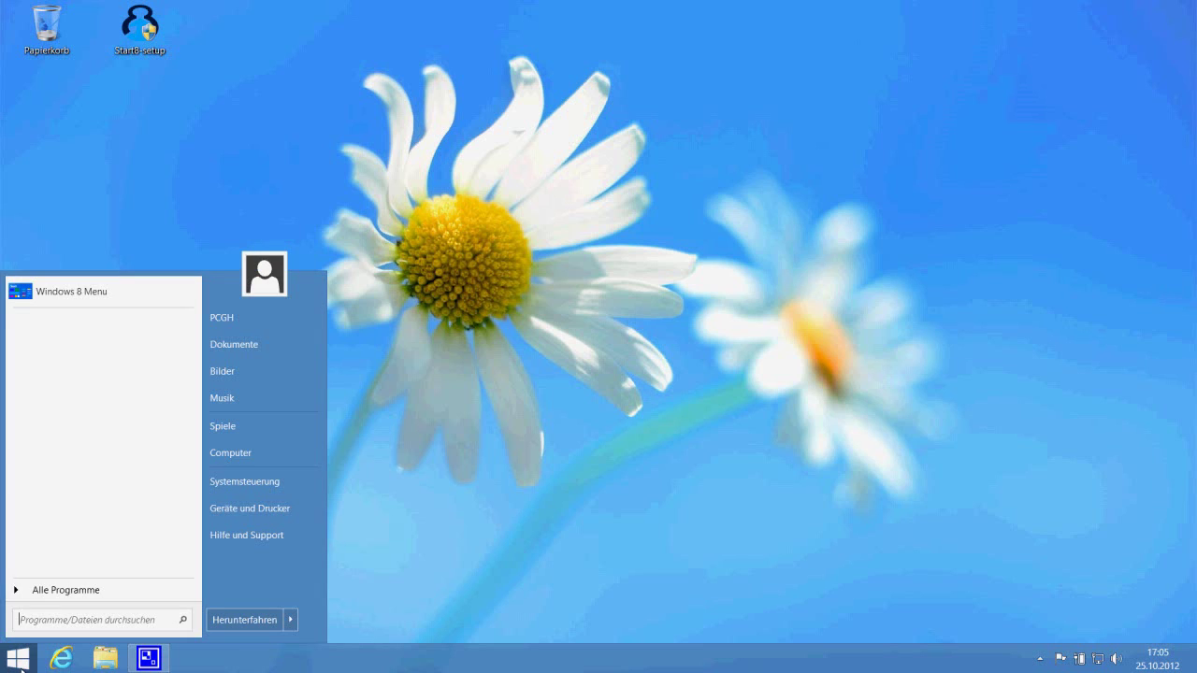
click(67, 588)
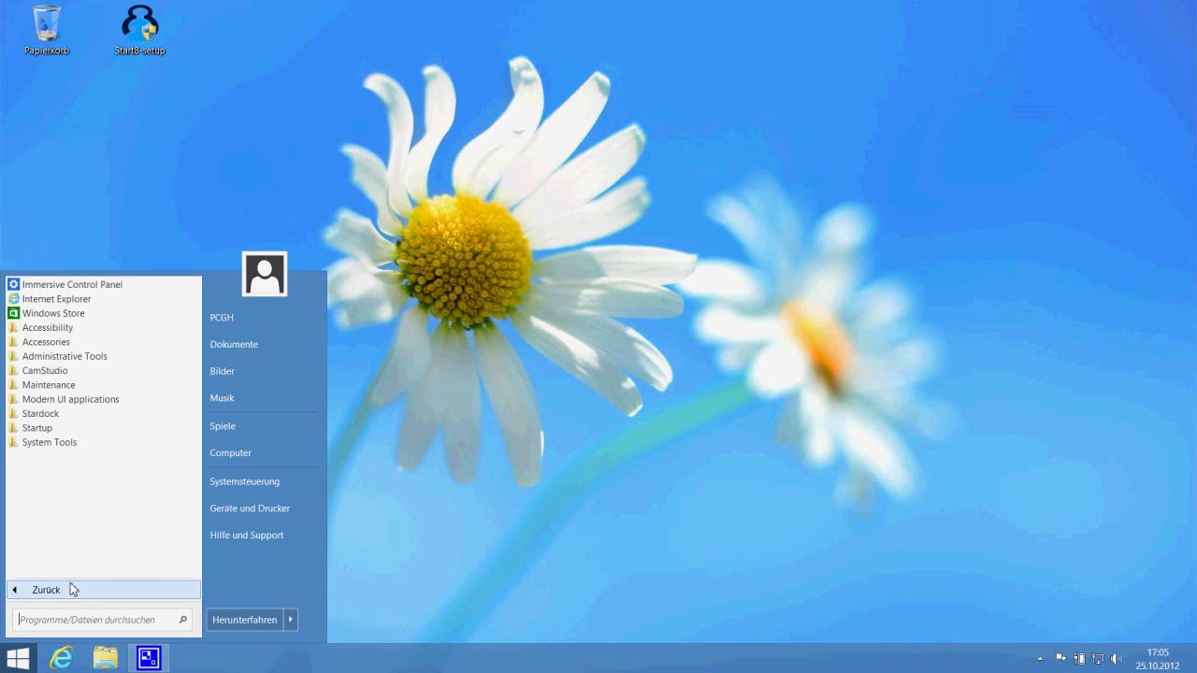
click(51, 443)
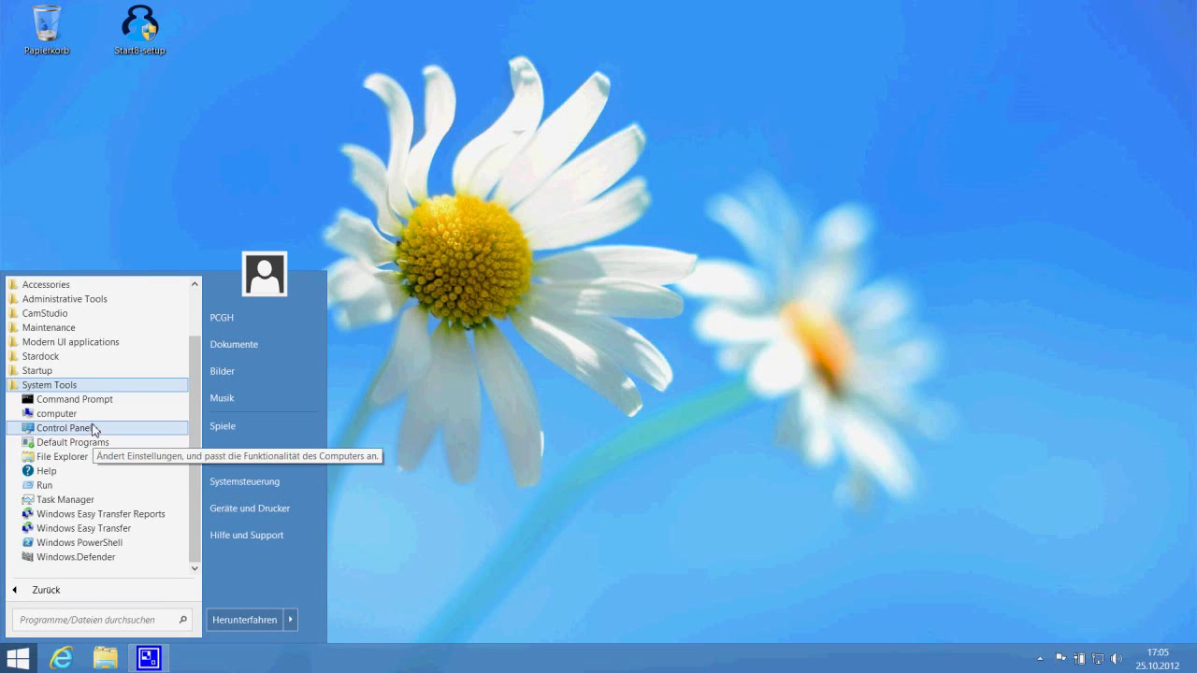
scroll(103, 440, up, 2)
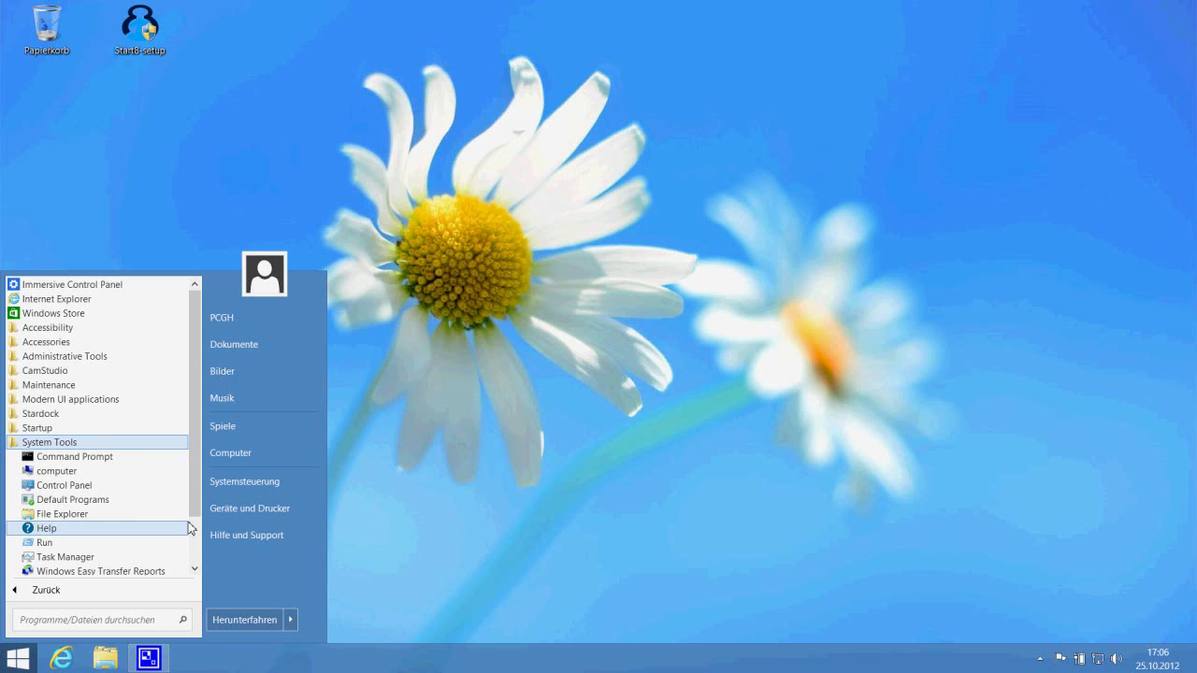
click(417, 418)
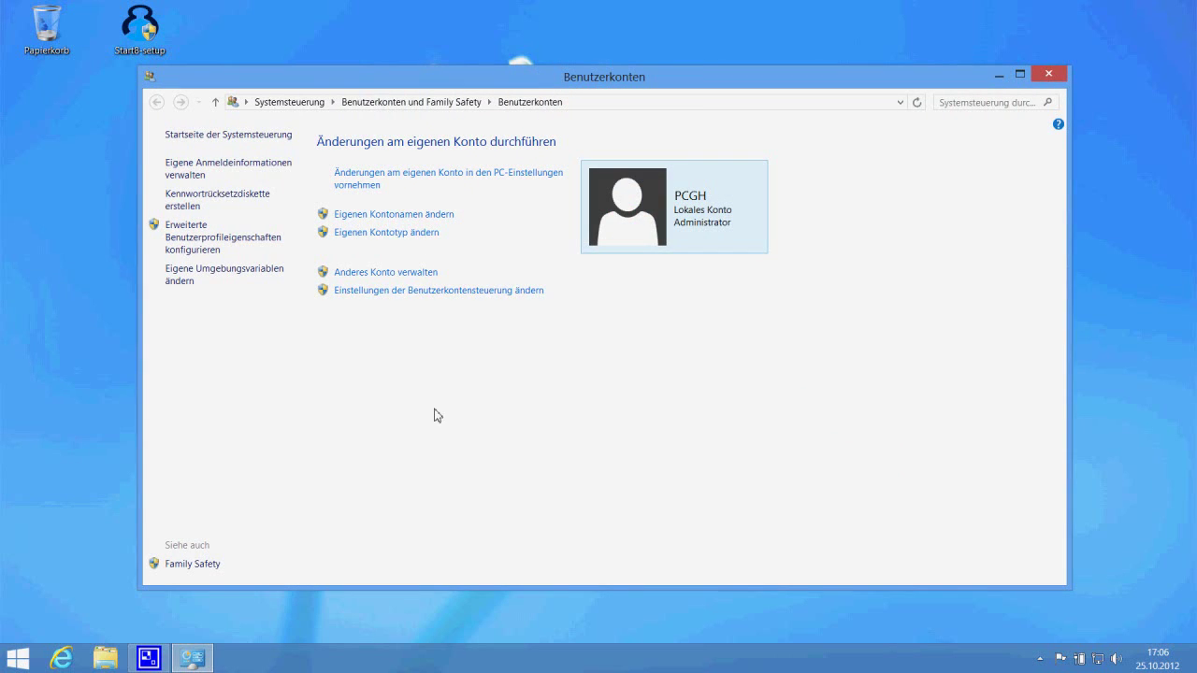
click(1051, 78)
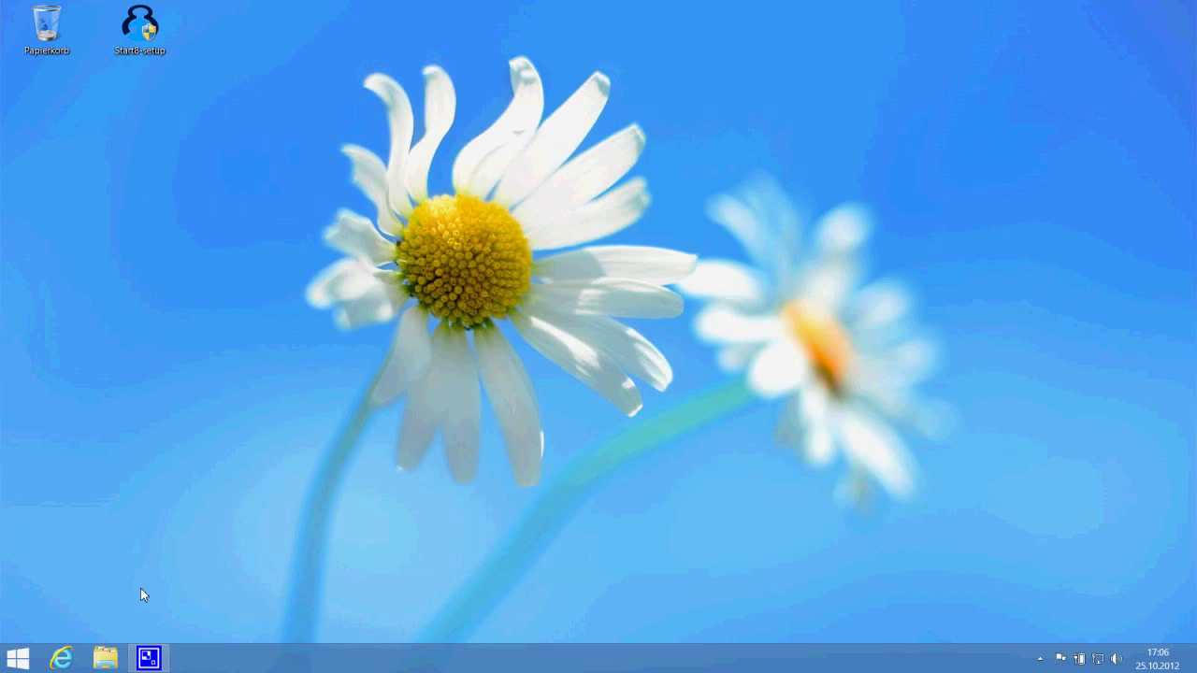
Reopen the Start8 configuration and examine the Control options for the desktop and Modern UI apps, leaving the current choices
right_click(17, 659)
click(58, 617)
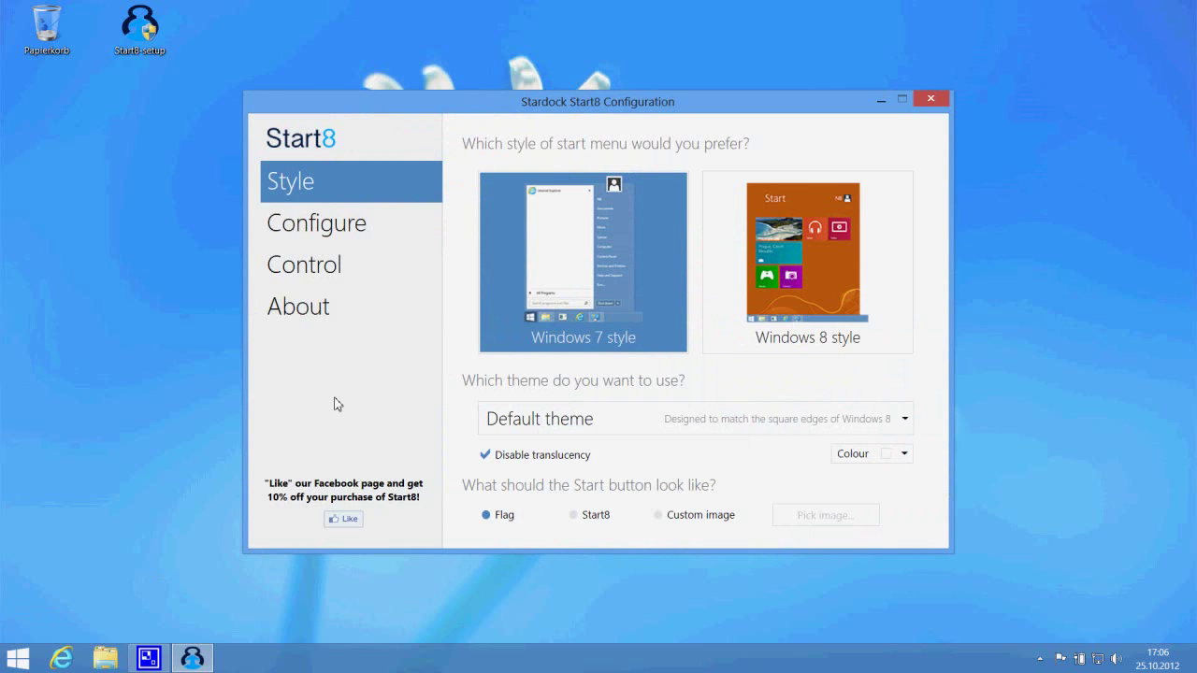
click(329, 275)
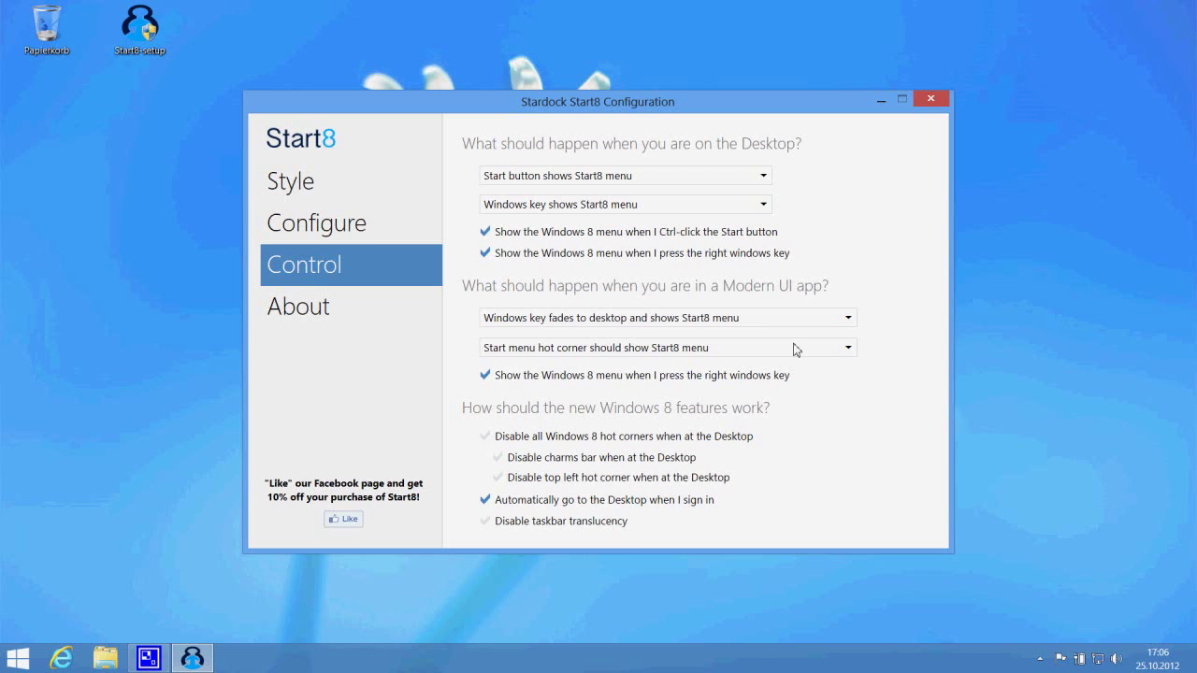
click(849, 348)
click(850, 350)
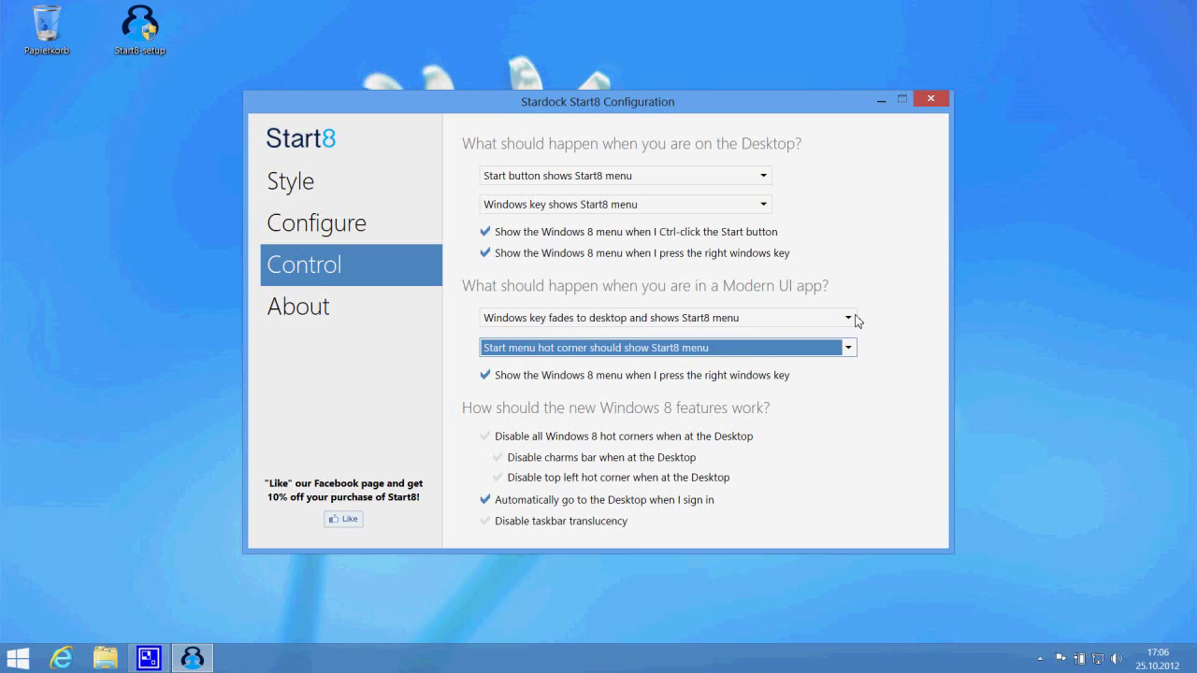
click(852, 318)
click(853, 319)
click(766, 204)
click(766, 204)
click(763, 175)
click(491, 194)
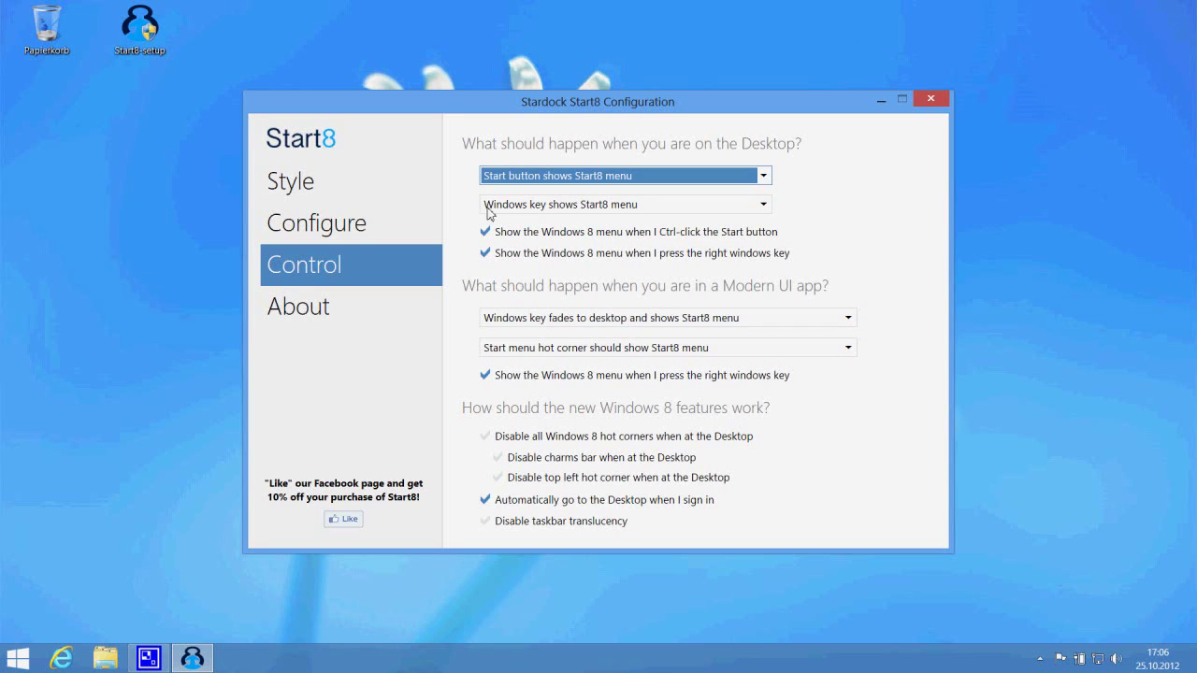
Set the start menu's power button action to Abmelden in the Configure options, close the configuration, and check the button in the start menu
click(391, 241)
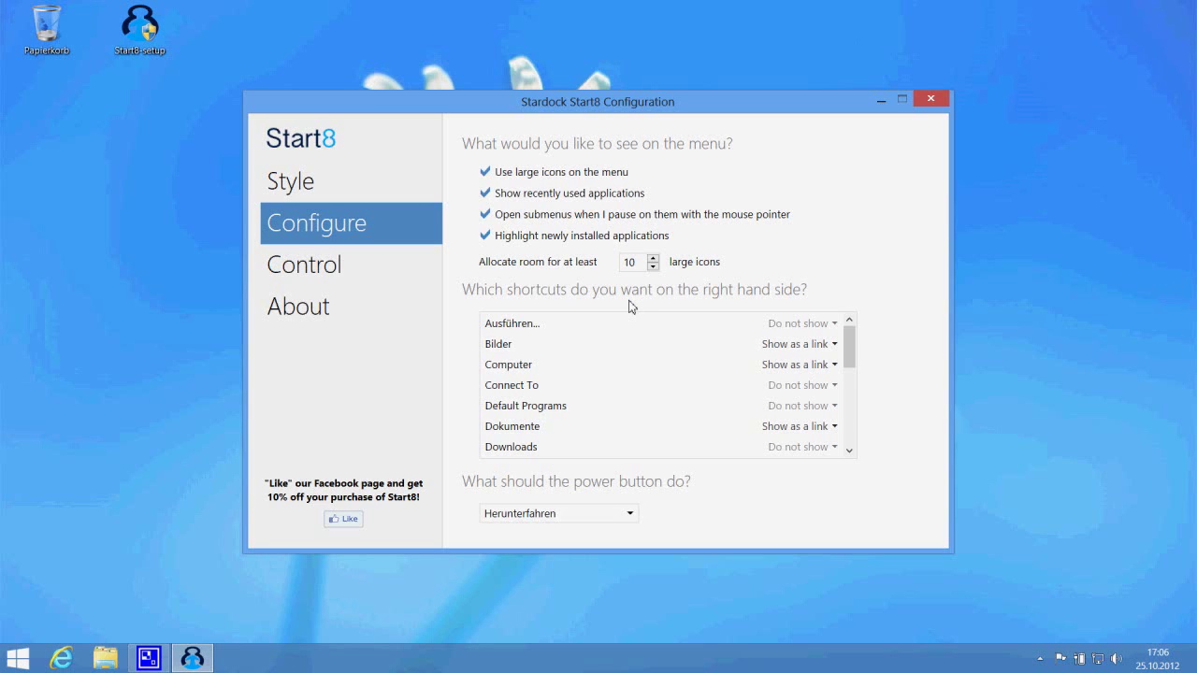
click(629, 515)
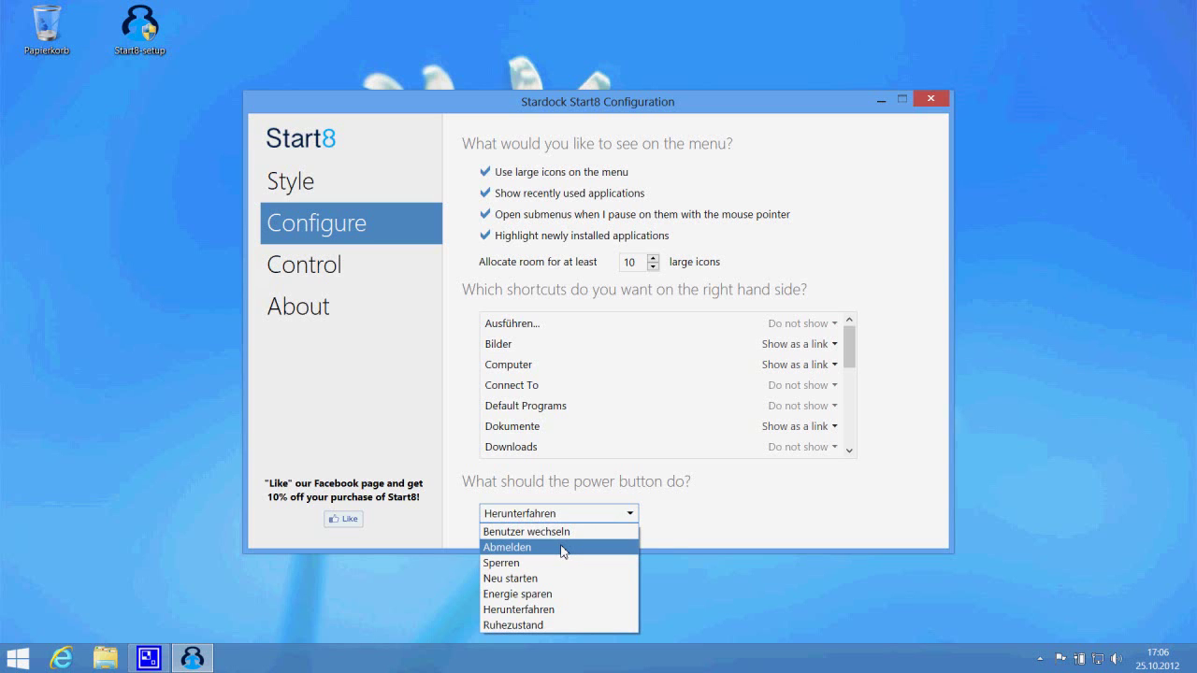
click(562, 548)
click(926, 100)
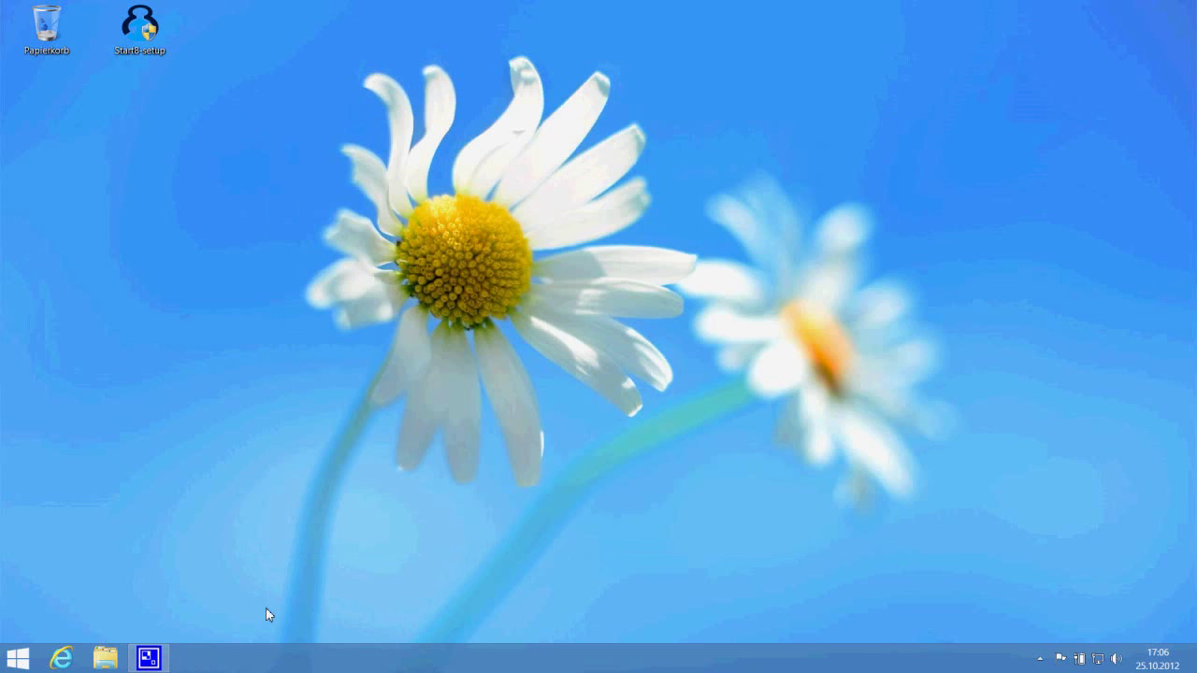
click(17, 658)
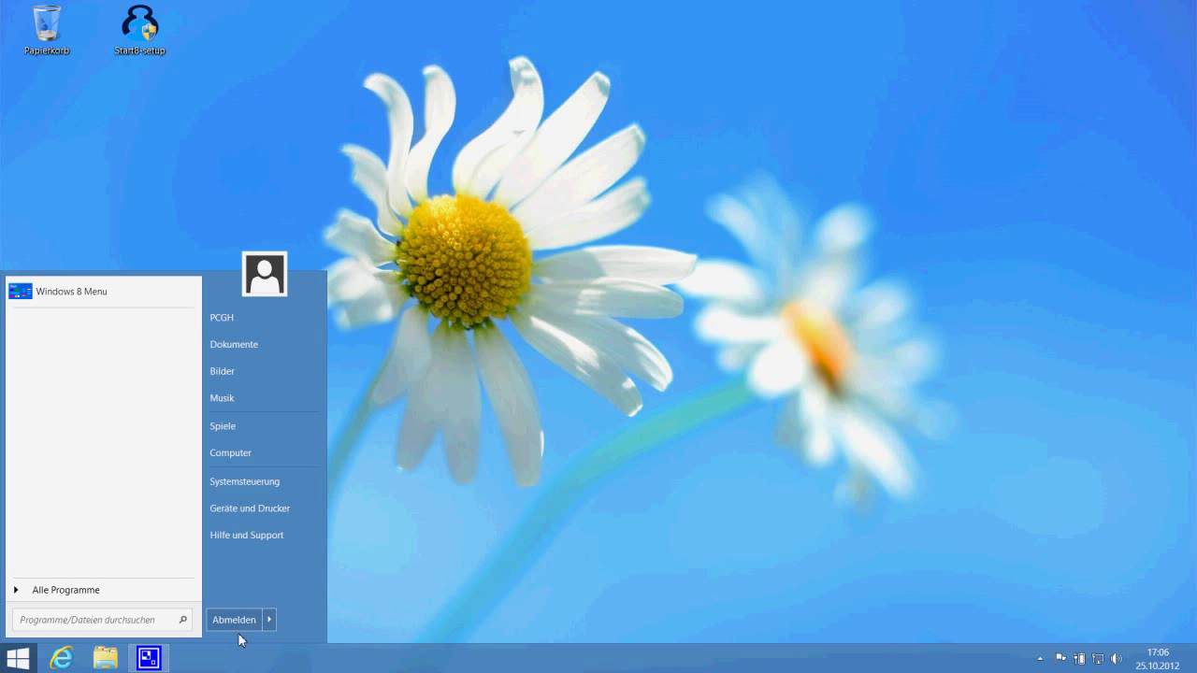
Reopen the Start8 configuration to view the Style options, close it without changes, and open the start menu again
right_click(18, 658)
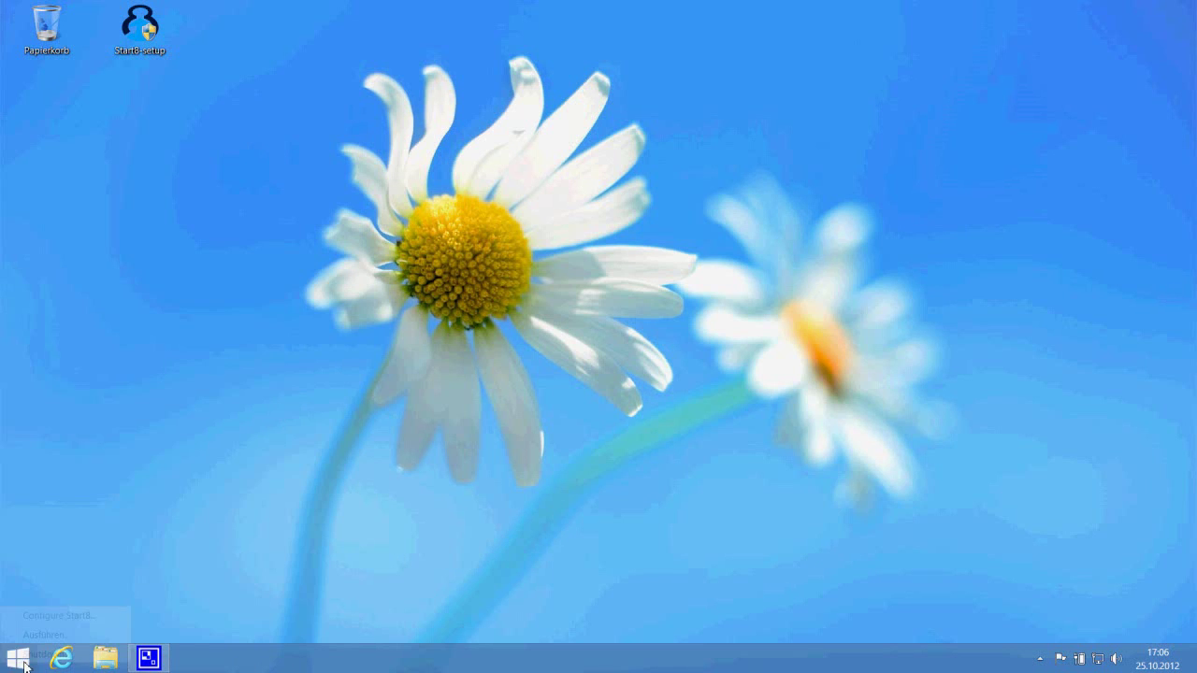
click(37, 614)
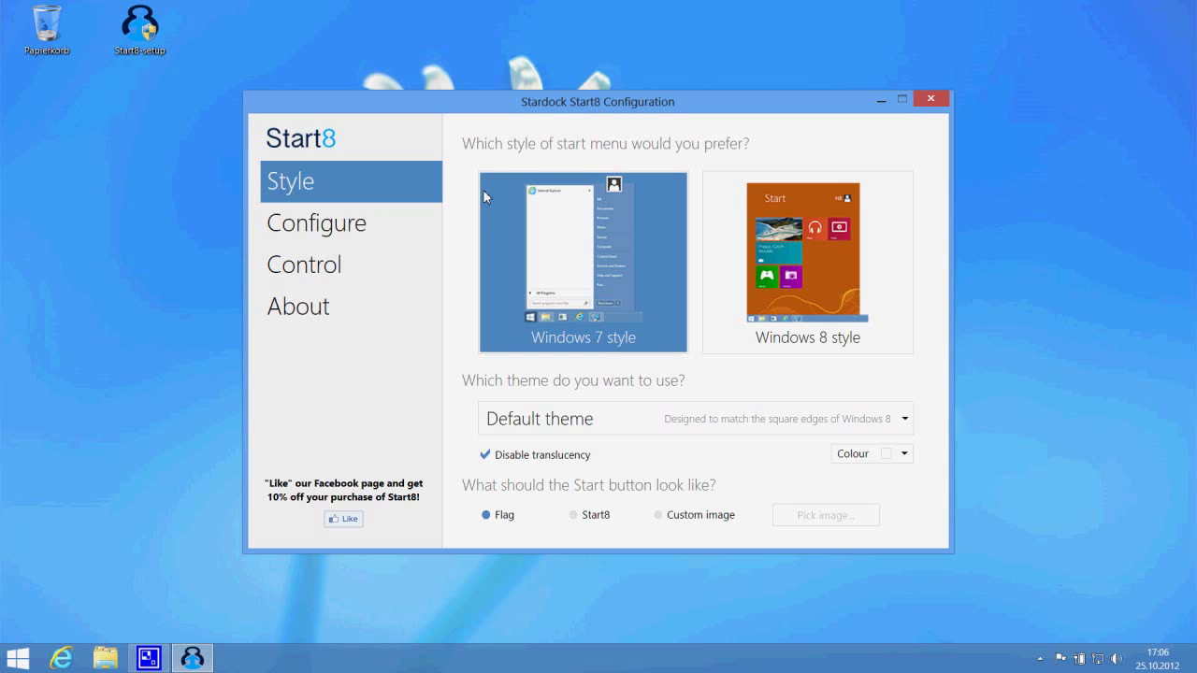
click(932, 100)
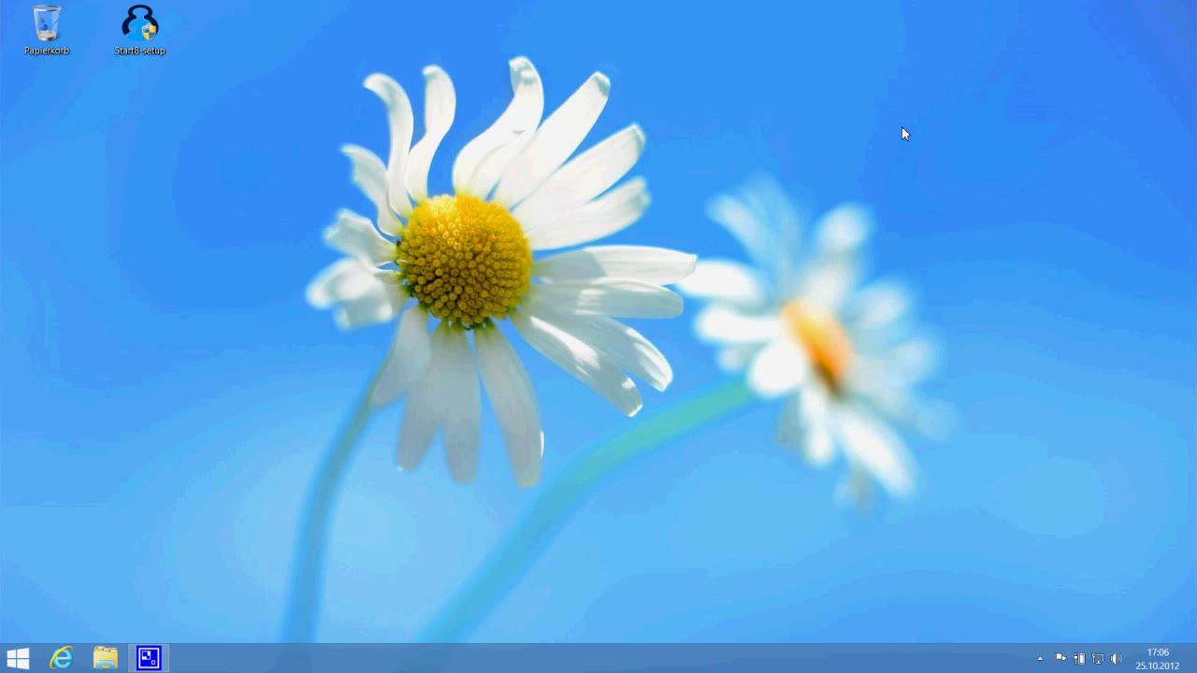
click(23, 659)
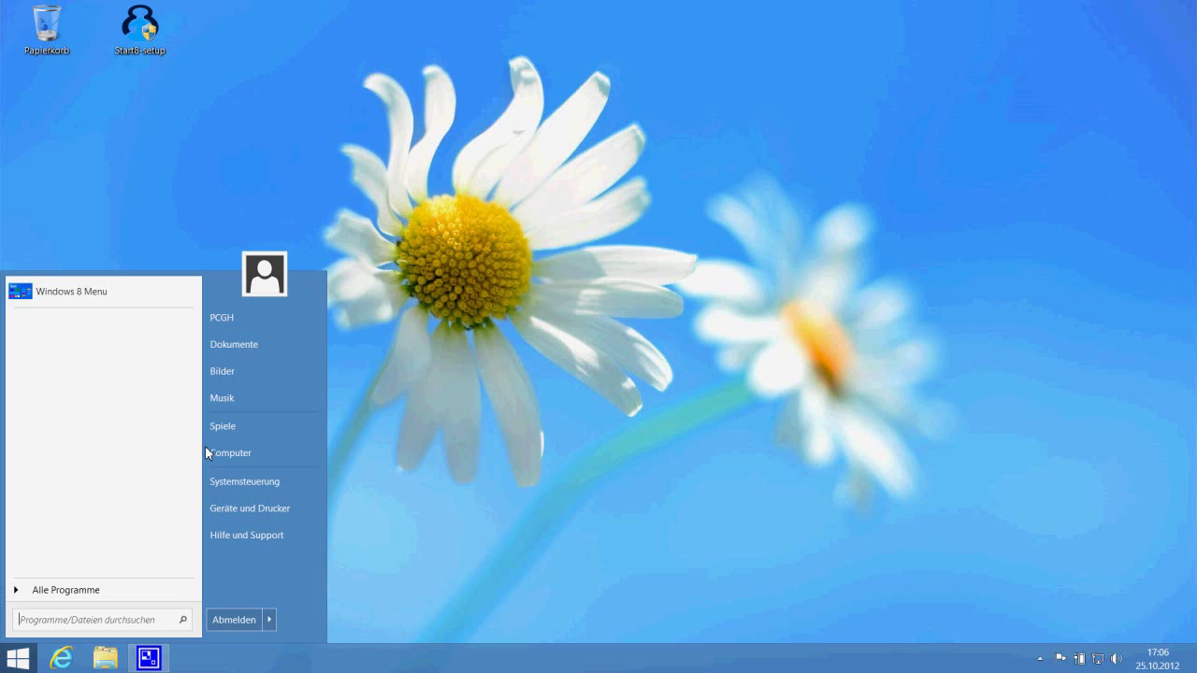